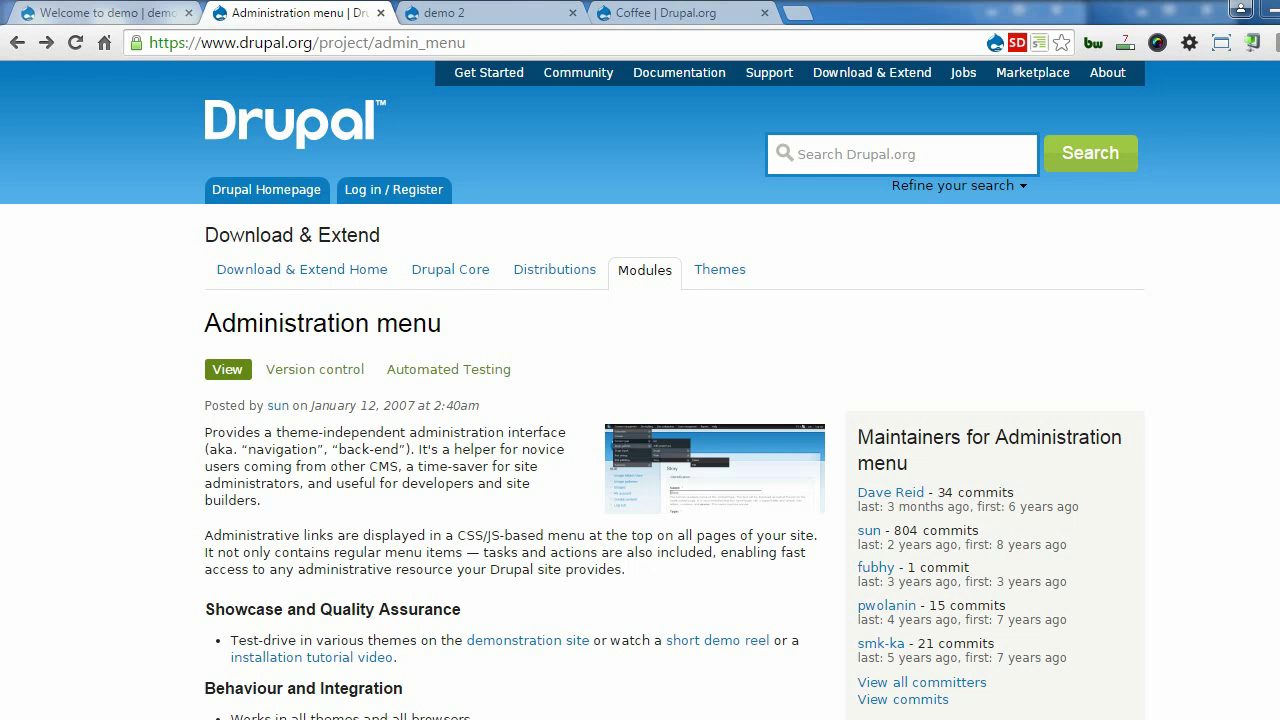
- Visit the demo site's Structure > Menus page, then view the demo 2 front page
left_click(140, 12)
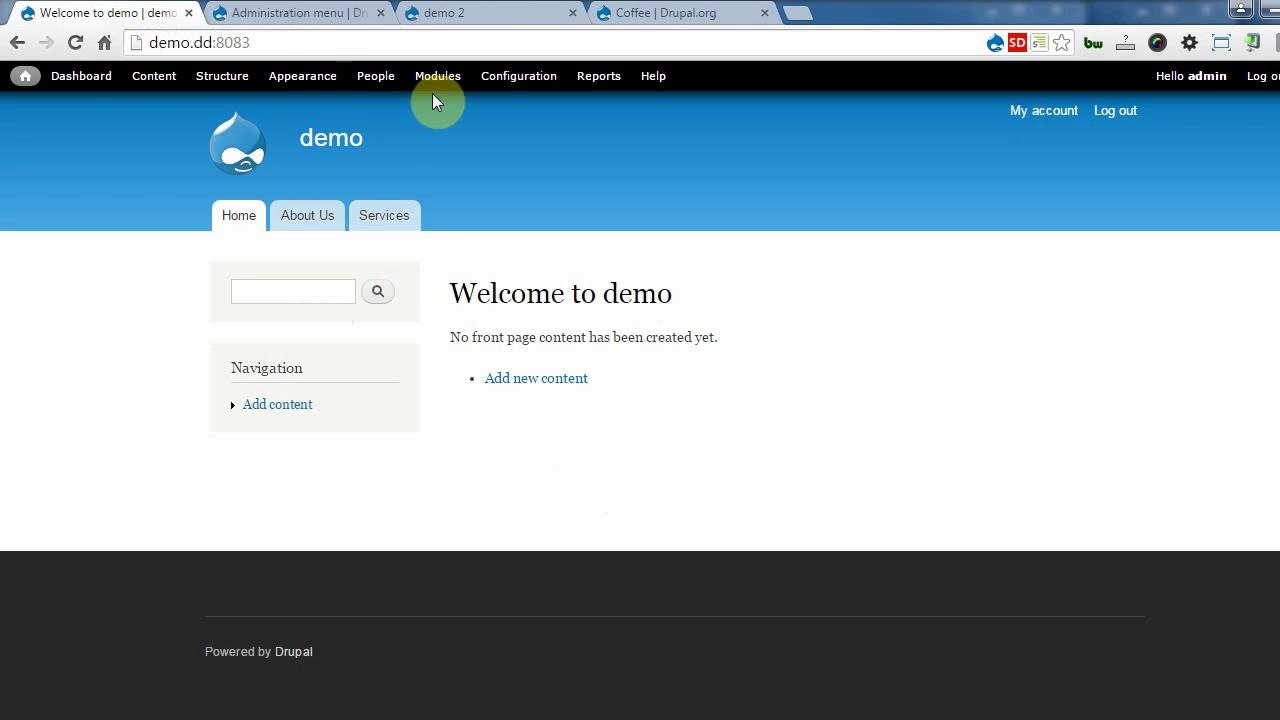
left_click(244, 76)
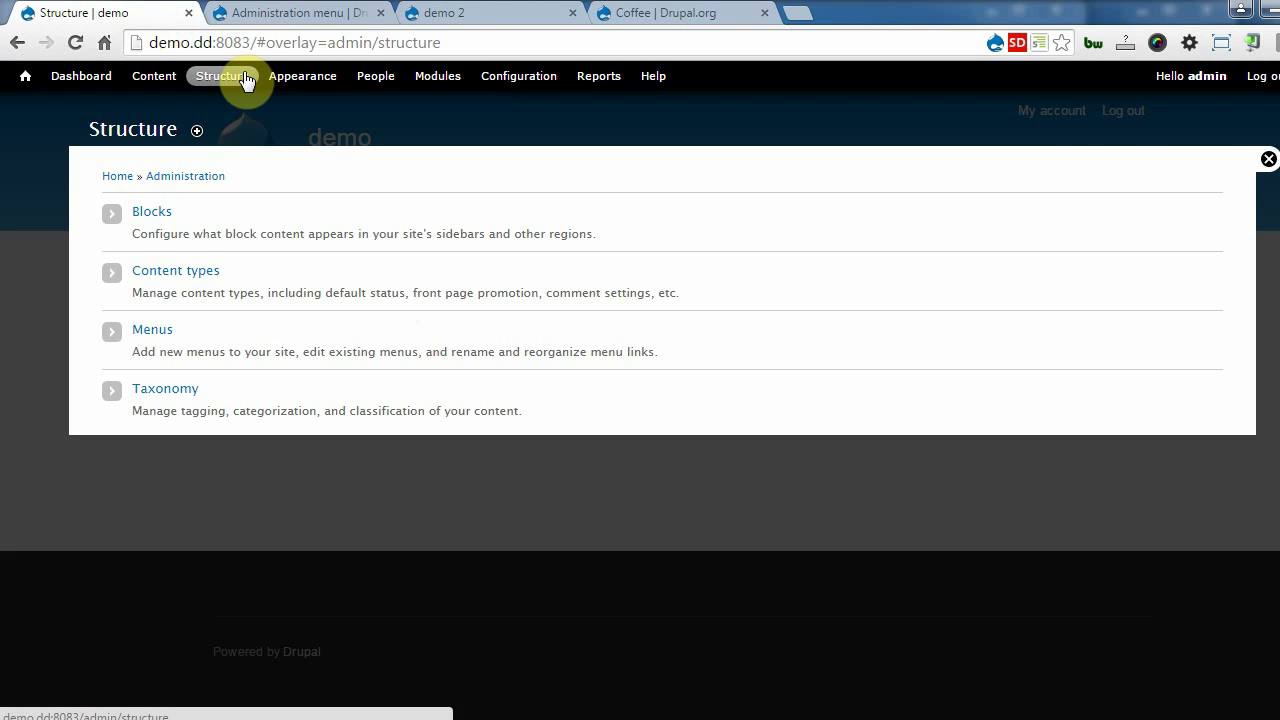
left_click(152, 330)
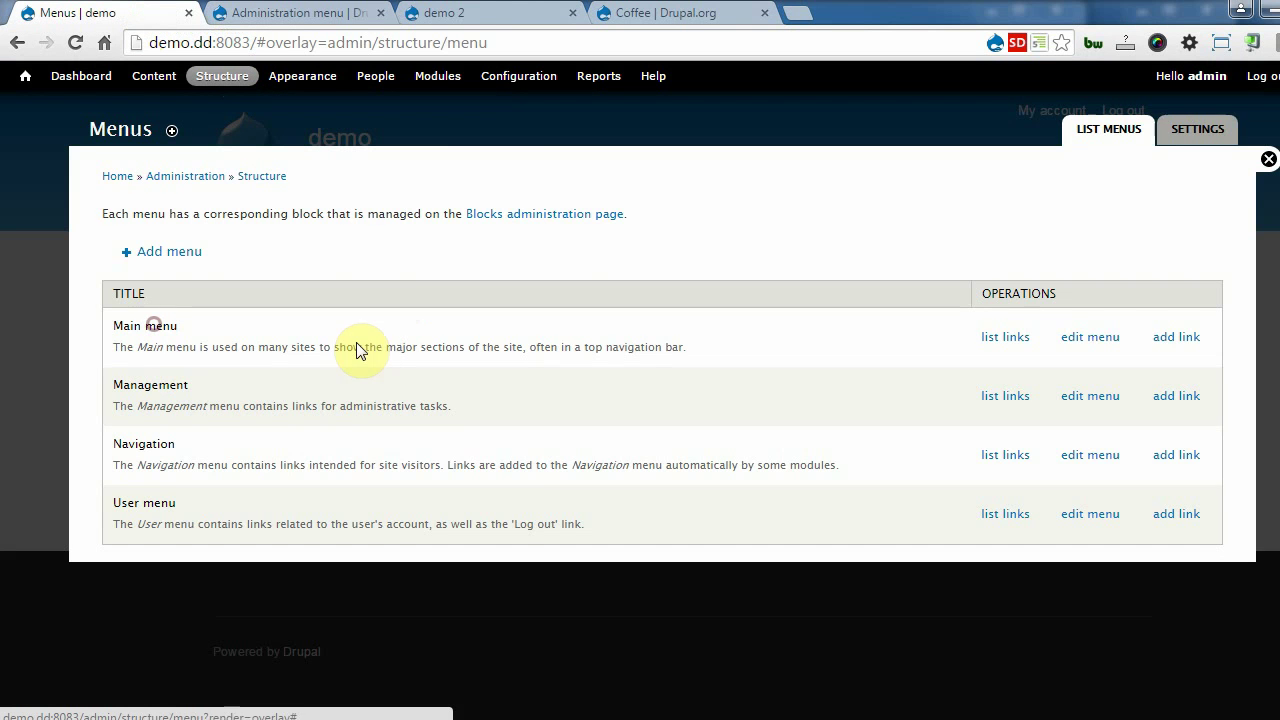
left_click(473, 9)
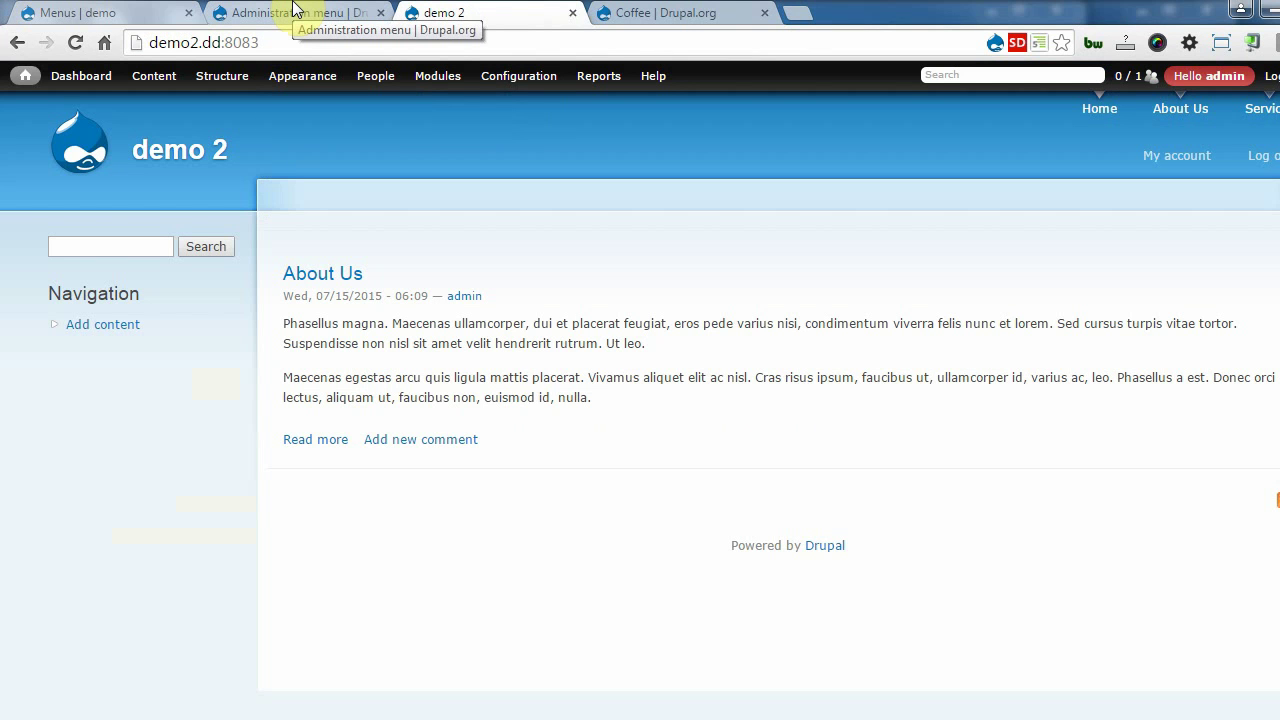
- Return to the Administration menu project page and select its short name in the address
left_click(294, 8)
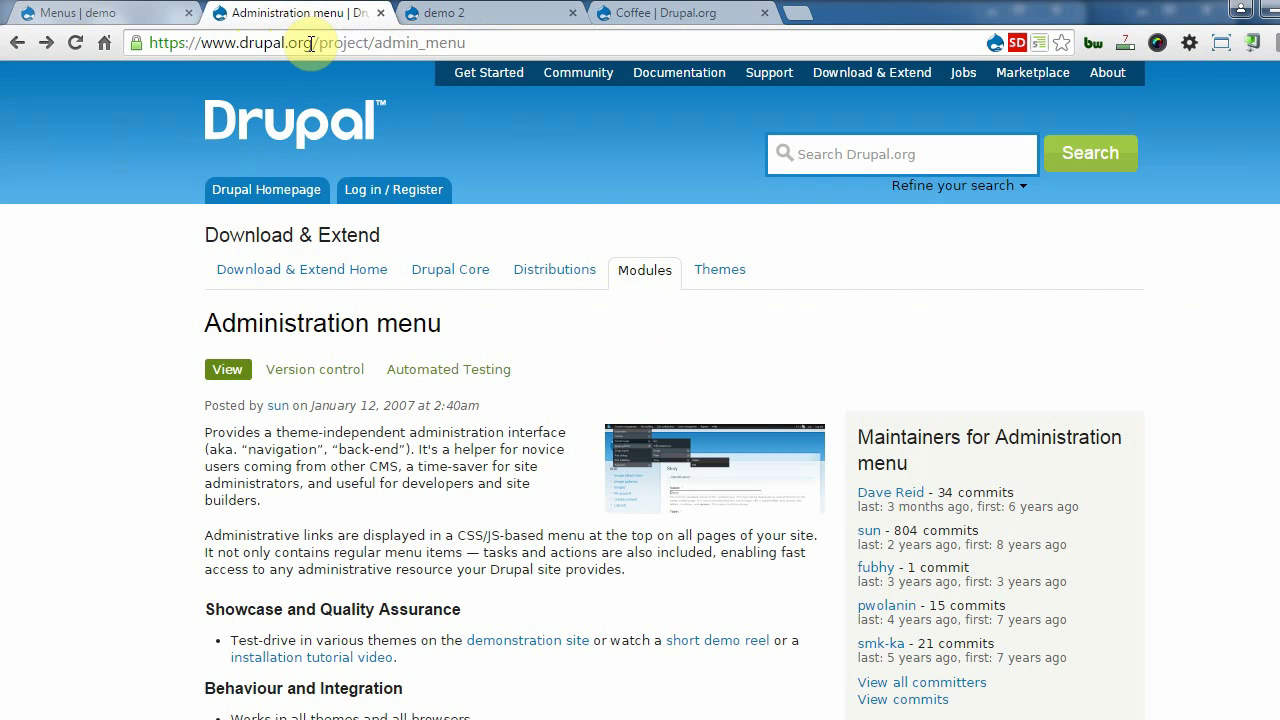
left_click(390, 45)
left_click_drag(390, 45, 486, 80)
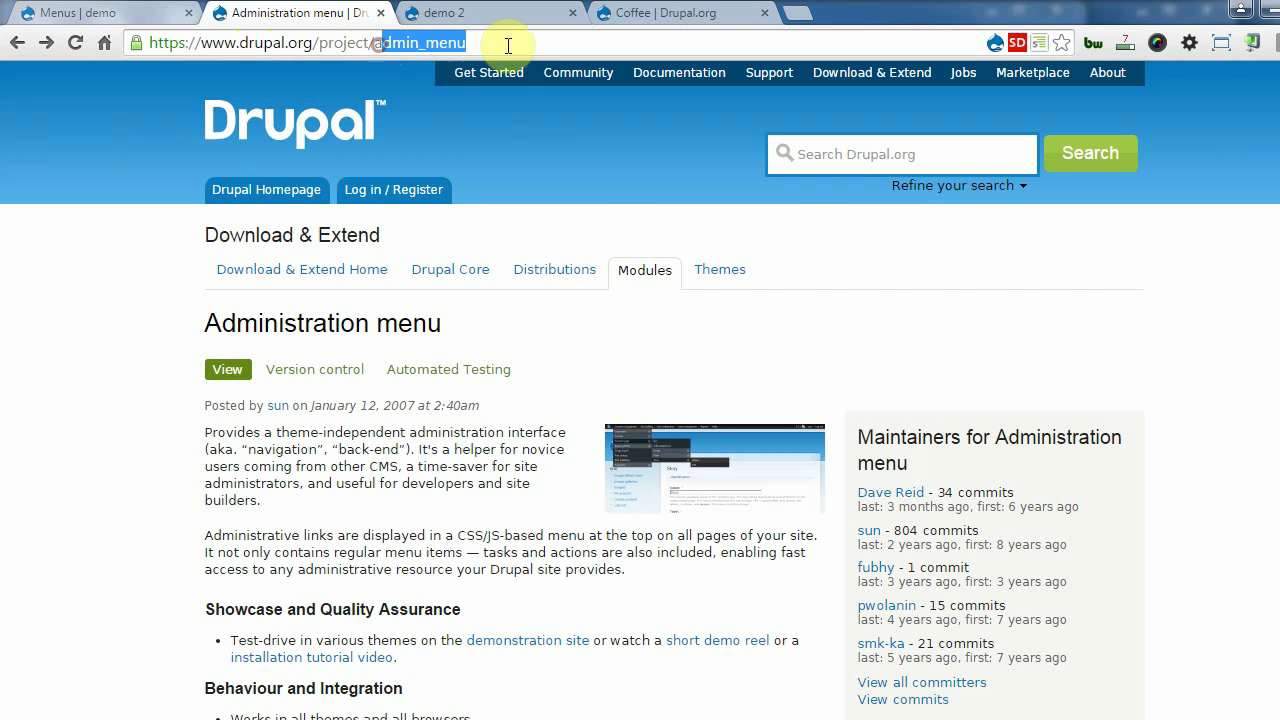
- Copy the download address of the Administration menu 7.x-3.0-rc5 tar.gz release
scroll(120, 322, "down", 4)
scroll(150, 330, "down", 7)
scroll(150, 330, "down", 5)
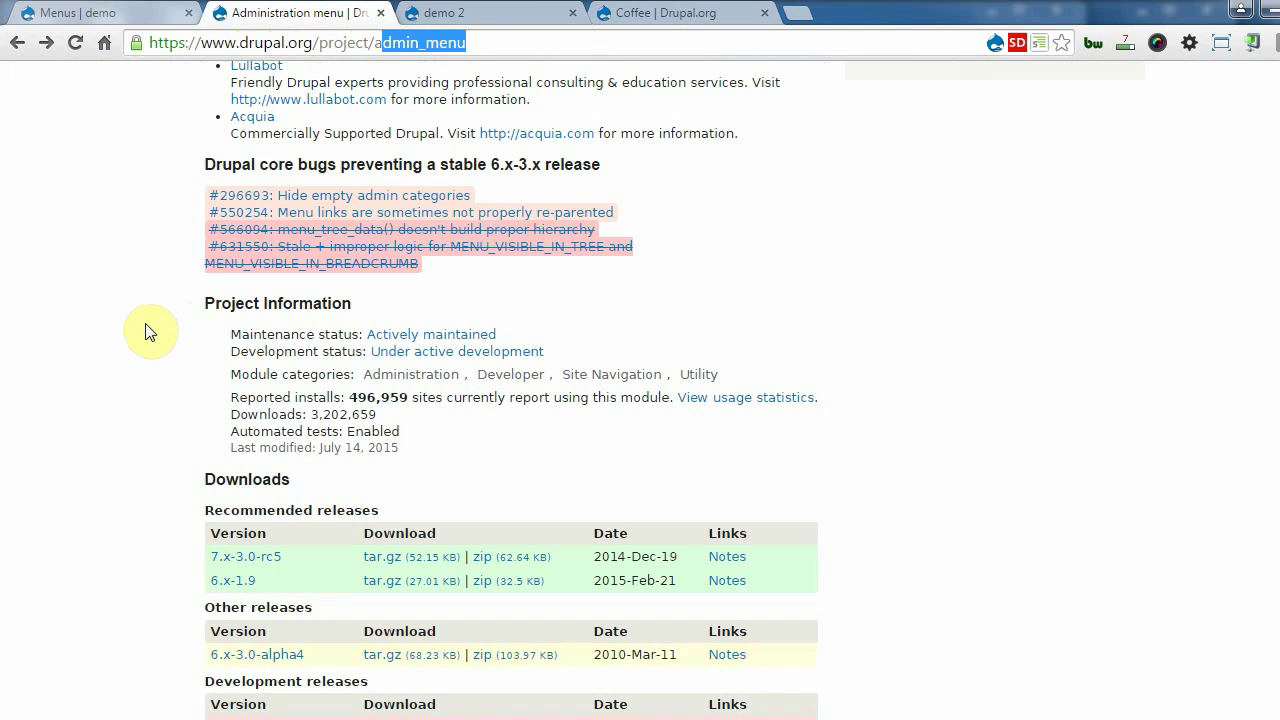
scroll(155, 325, "down", 4)
left_click(390, 158)
right_click(390, 158)
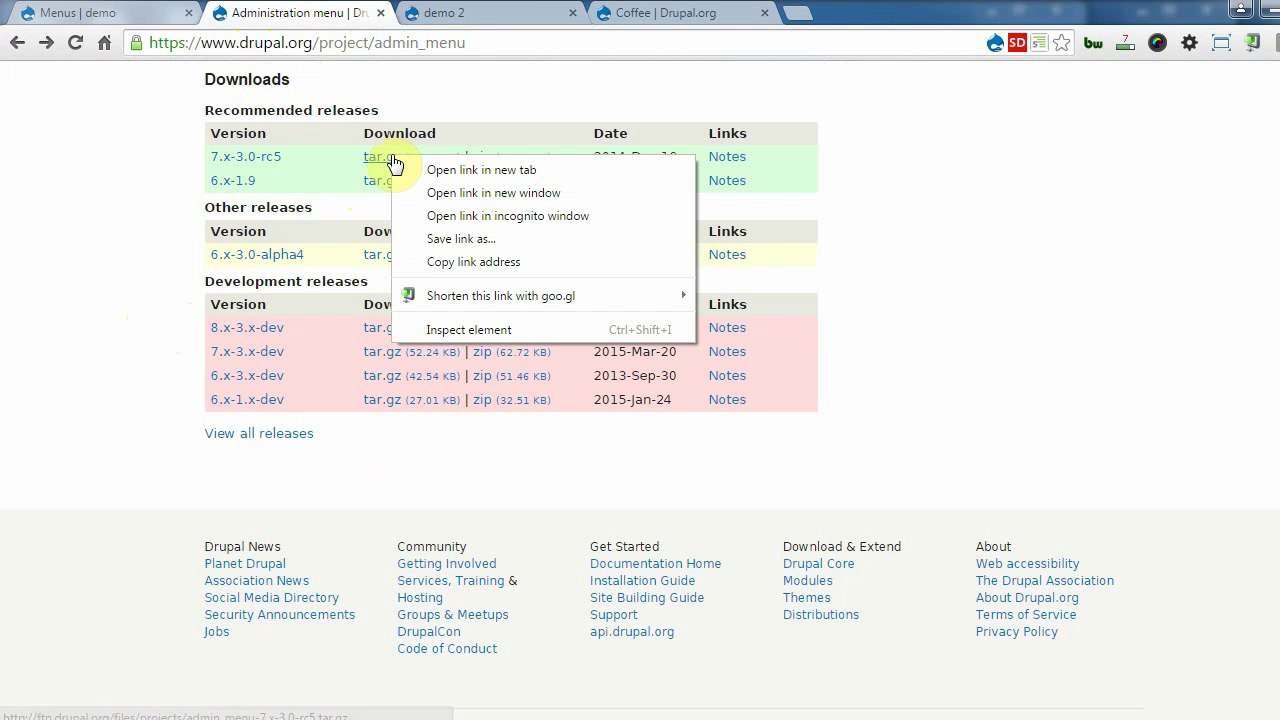
left_click(418, 264)
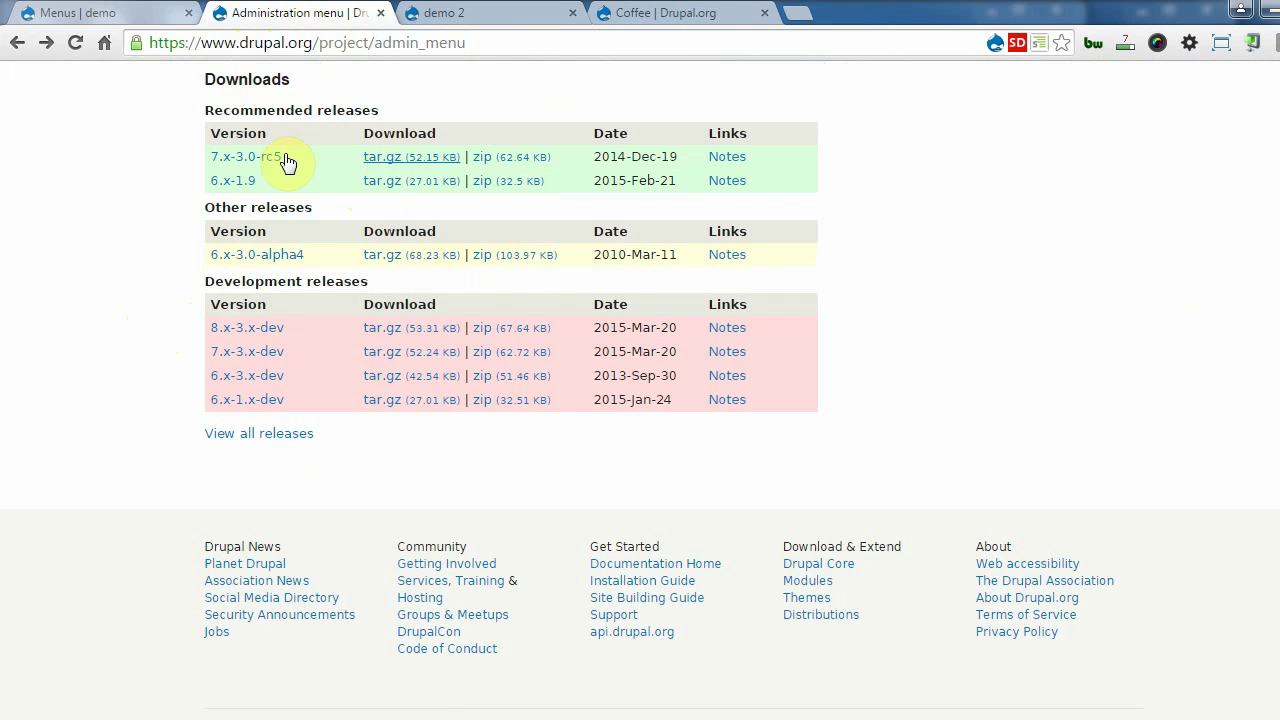
- Install admin_menu by pasting its 7.x-3.0-rc5 tar.gz URL into Install new module
left_click(95, 12)
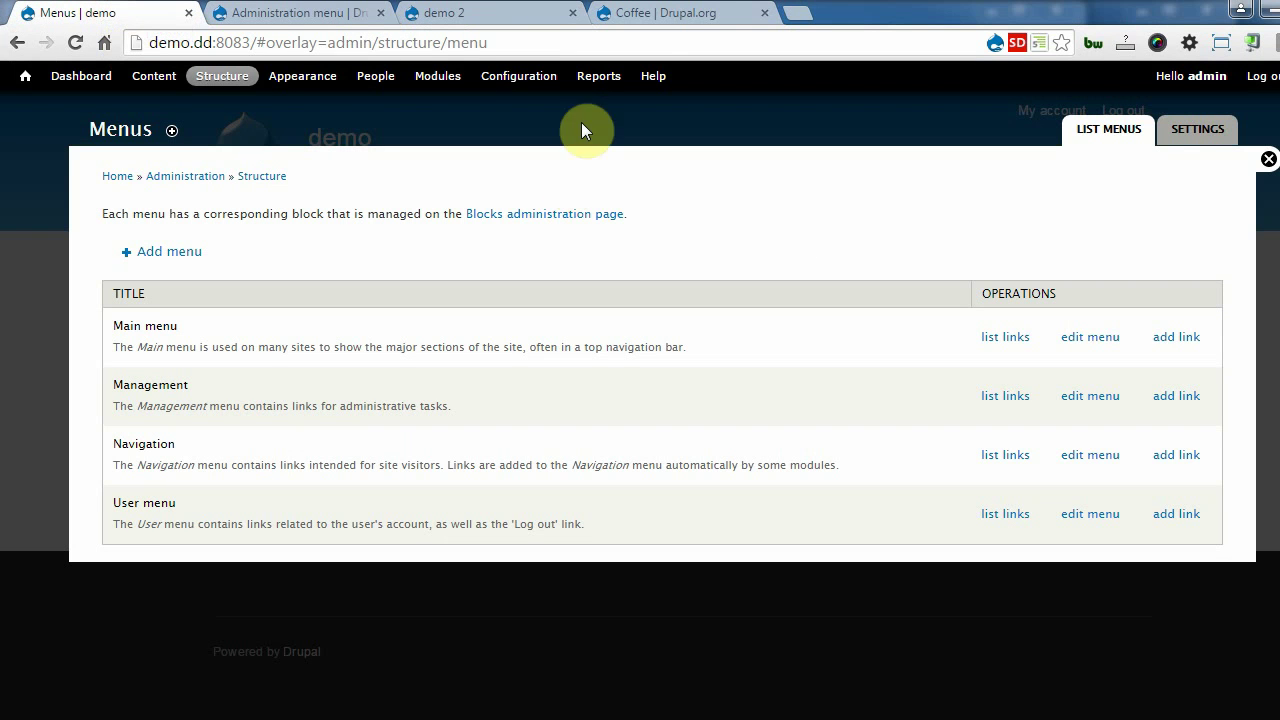
left_click(432, 76)
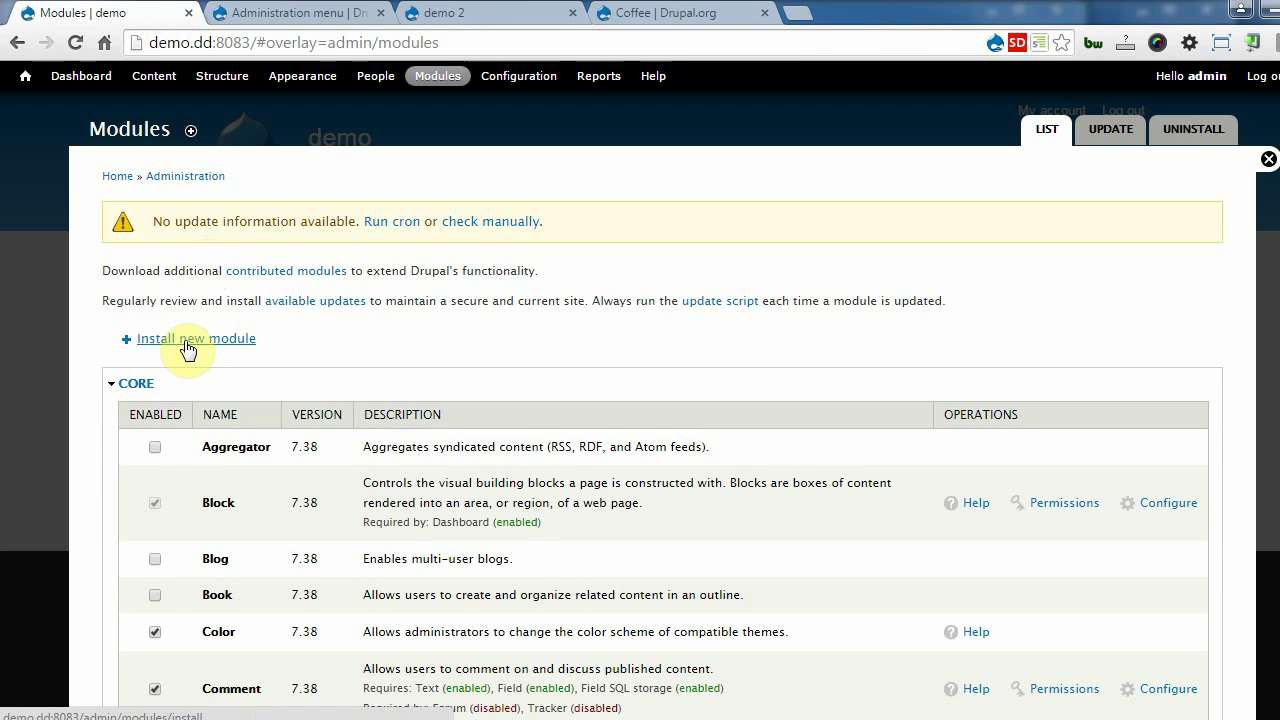
left_click(190, 342)
left_click(219, 280)
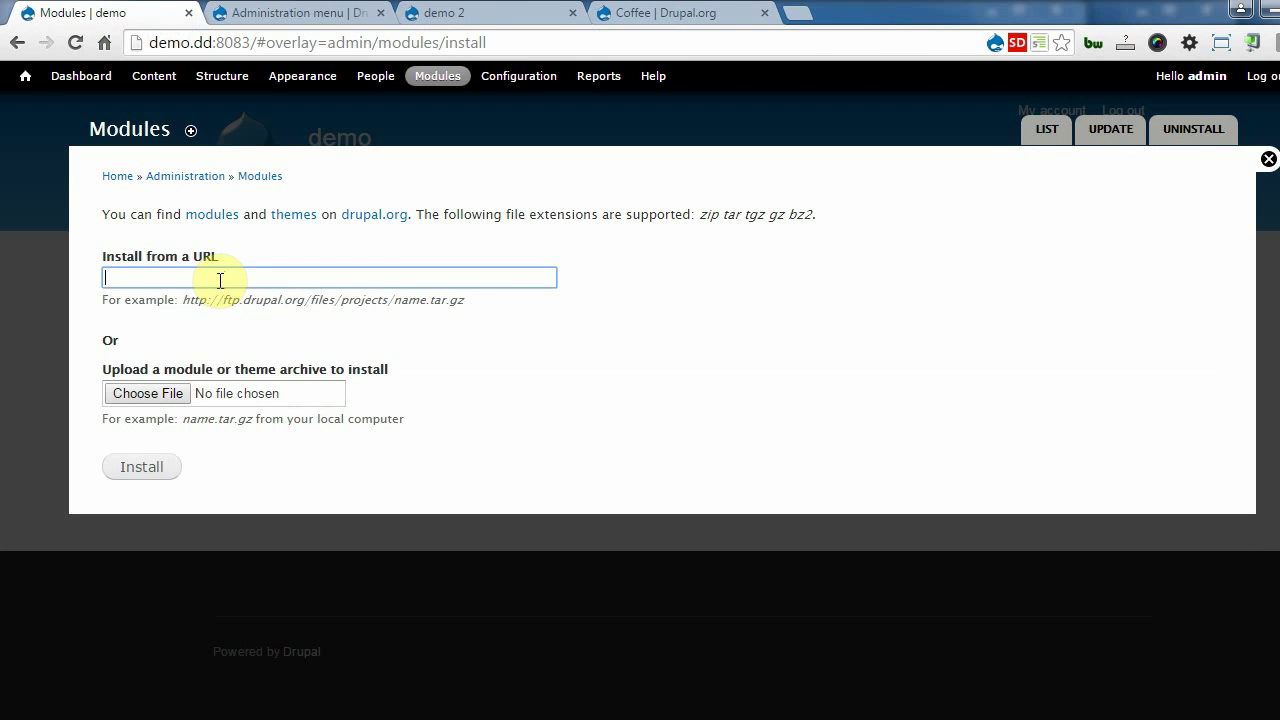
key("ctrl+v")
left_click(141, 467)
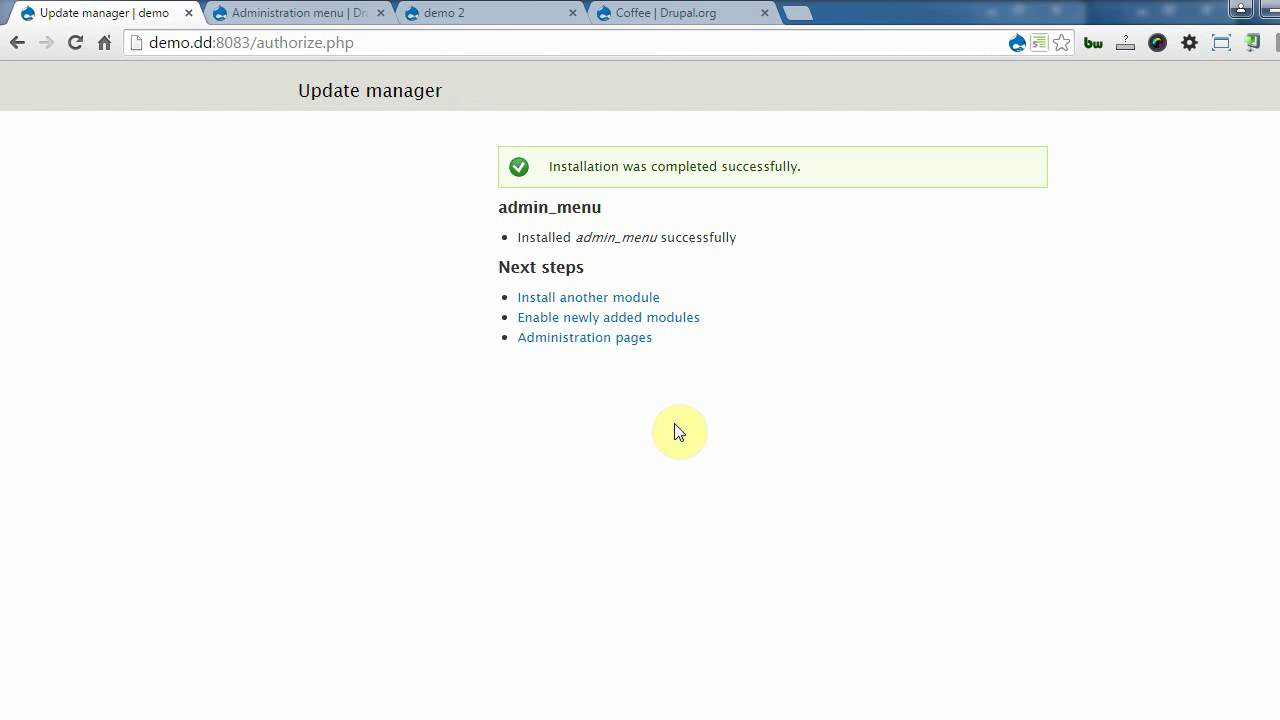
- Tick Administration menu and Administration menu Toolbar style, then save the modules page
left_click(685, 328)
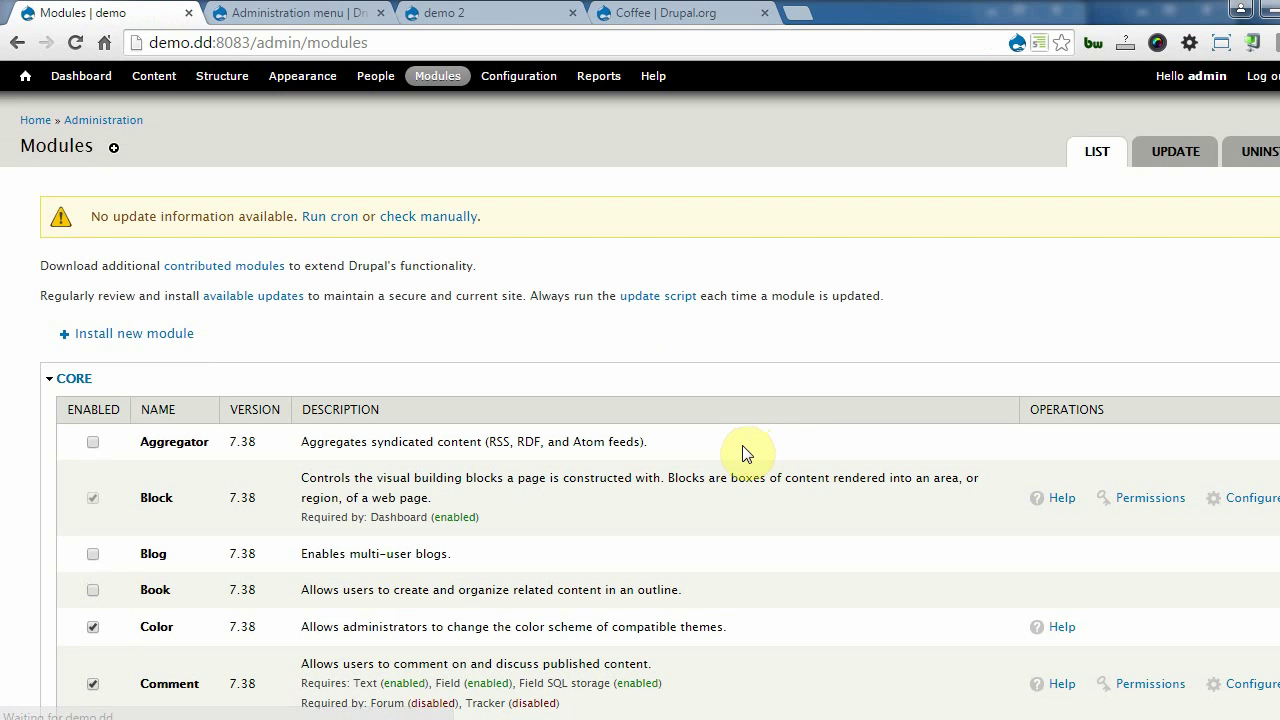
left_click(66, 382)
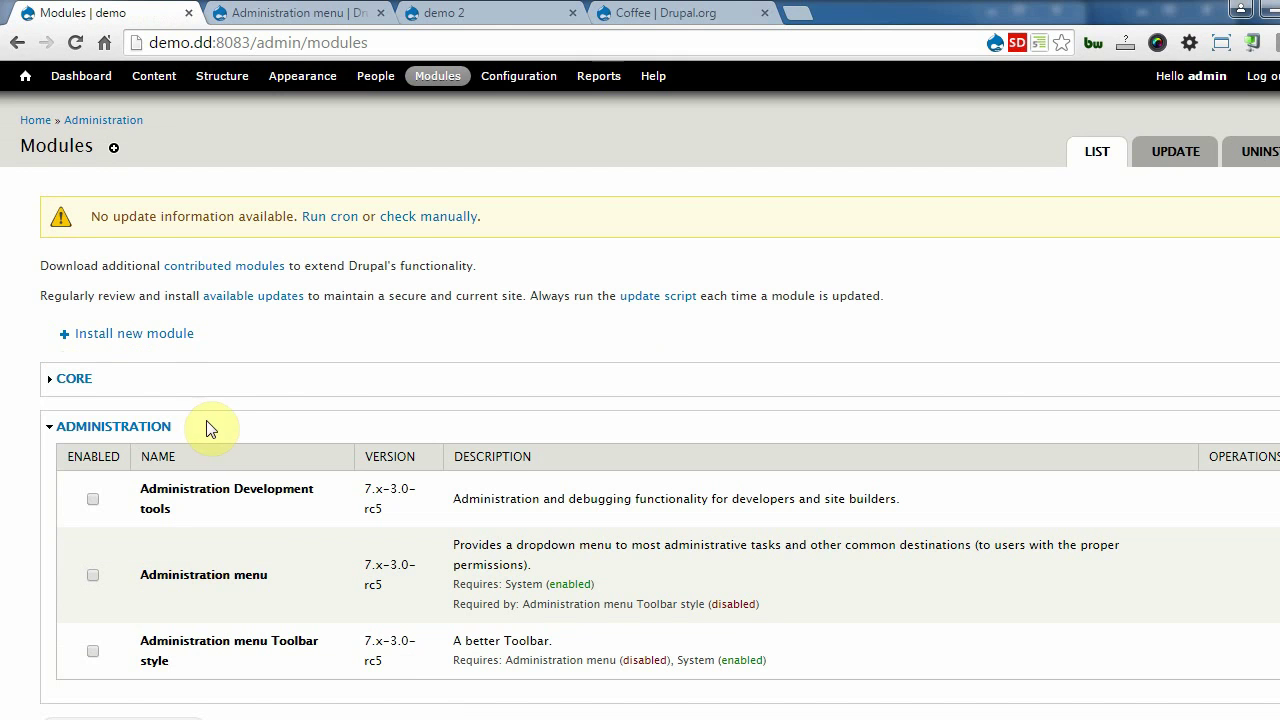
scroll(252, 435, "down", 1)
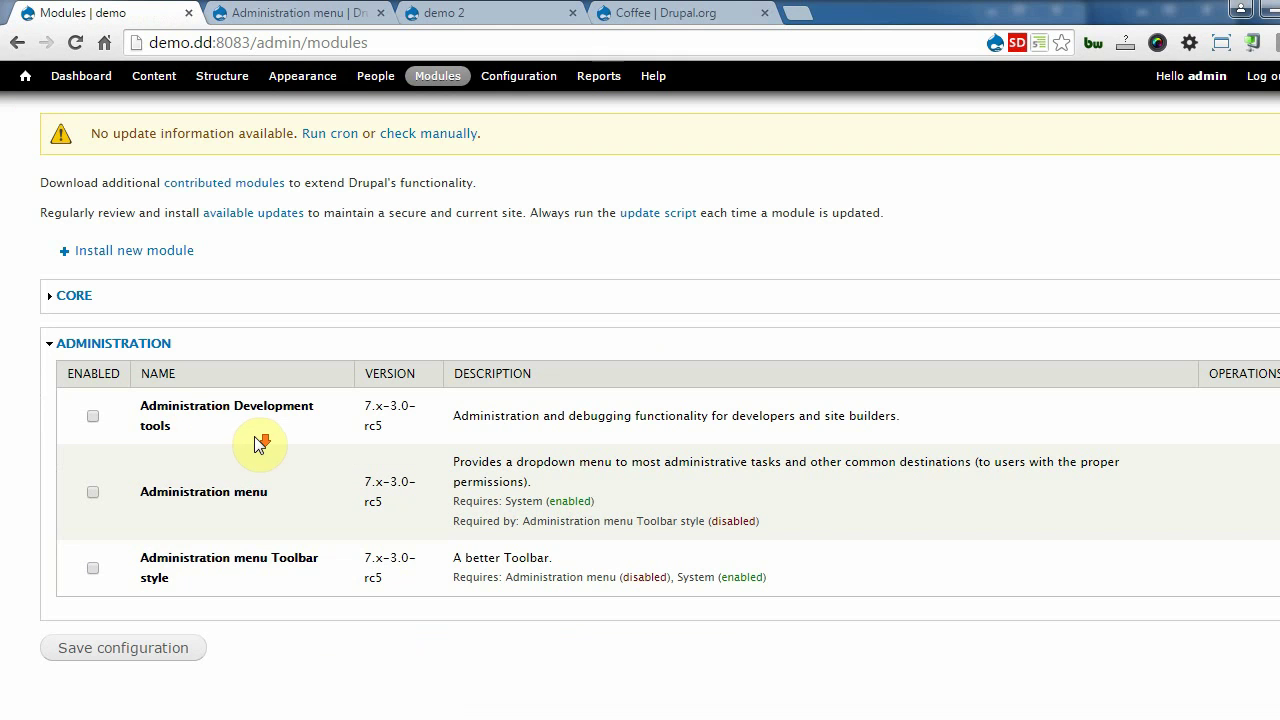
left_click(168, 492)
left_click(171, 567)
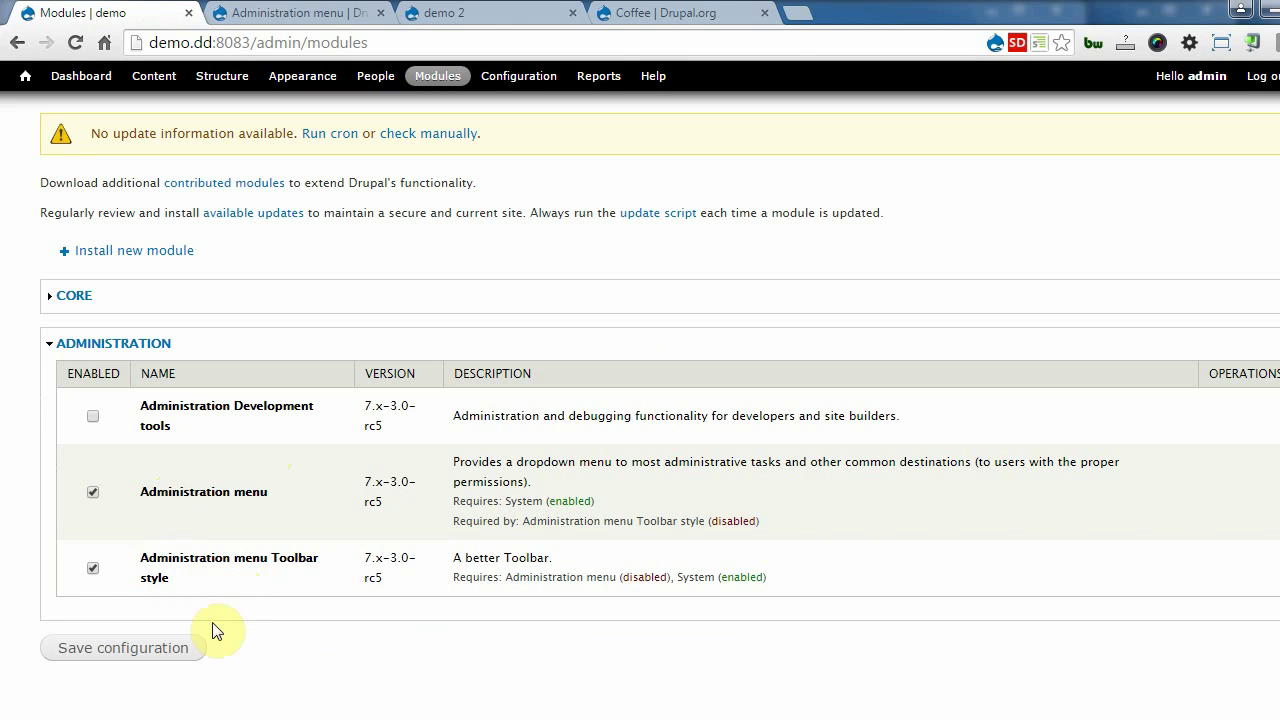
left_click(160, 648)
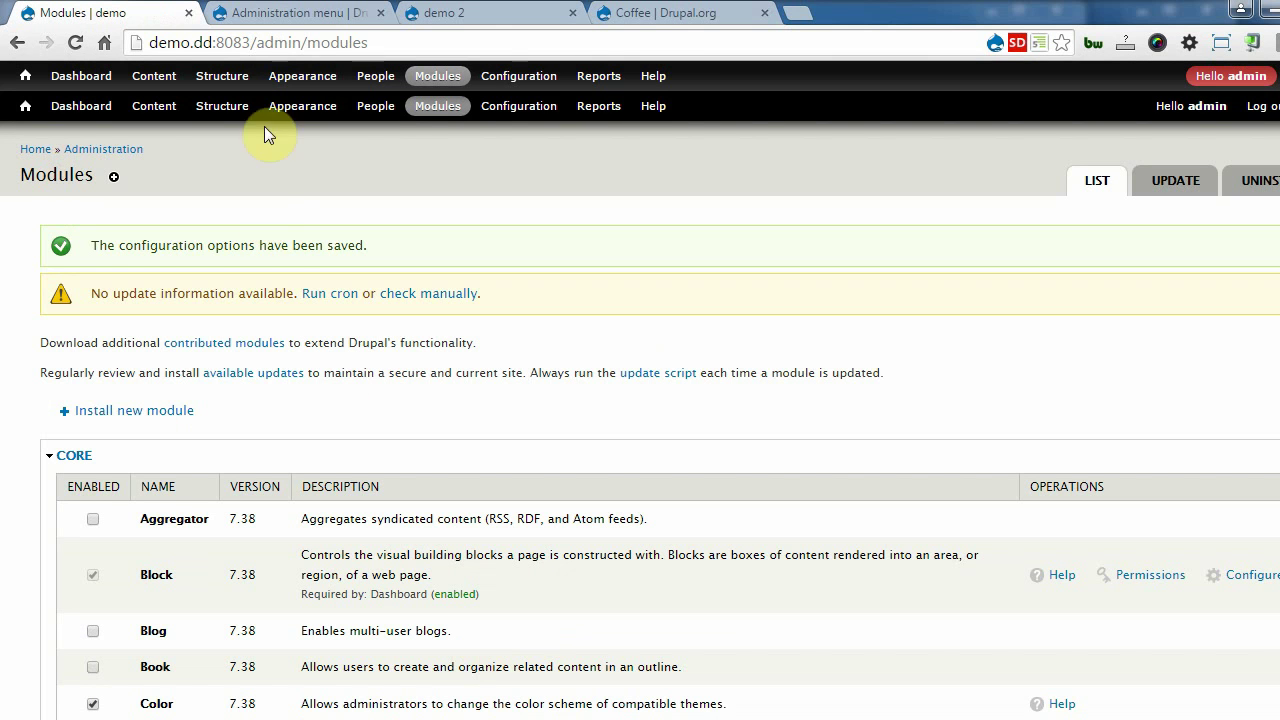
mouse_move(302, 76)
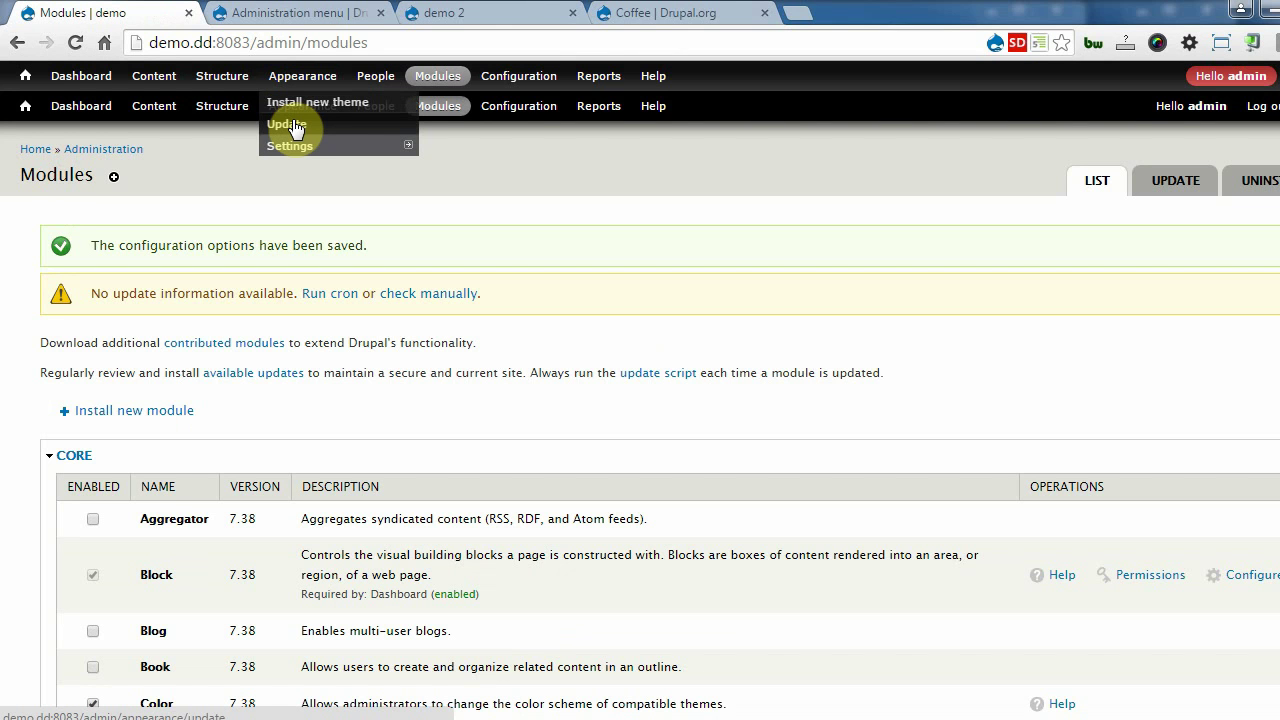
- Reload the modules list and uncheck the core Toolbar module, located with find-in-page
left_click(438, 77)
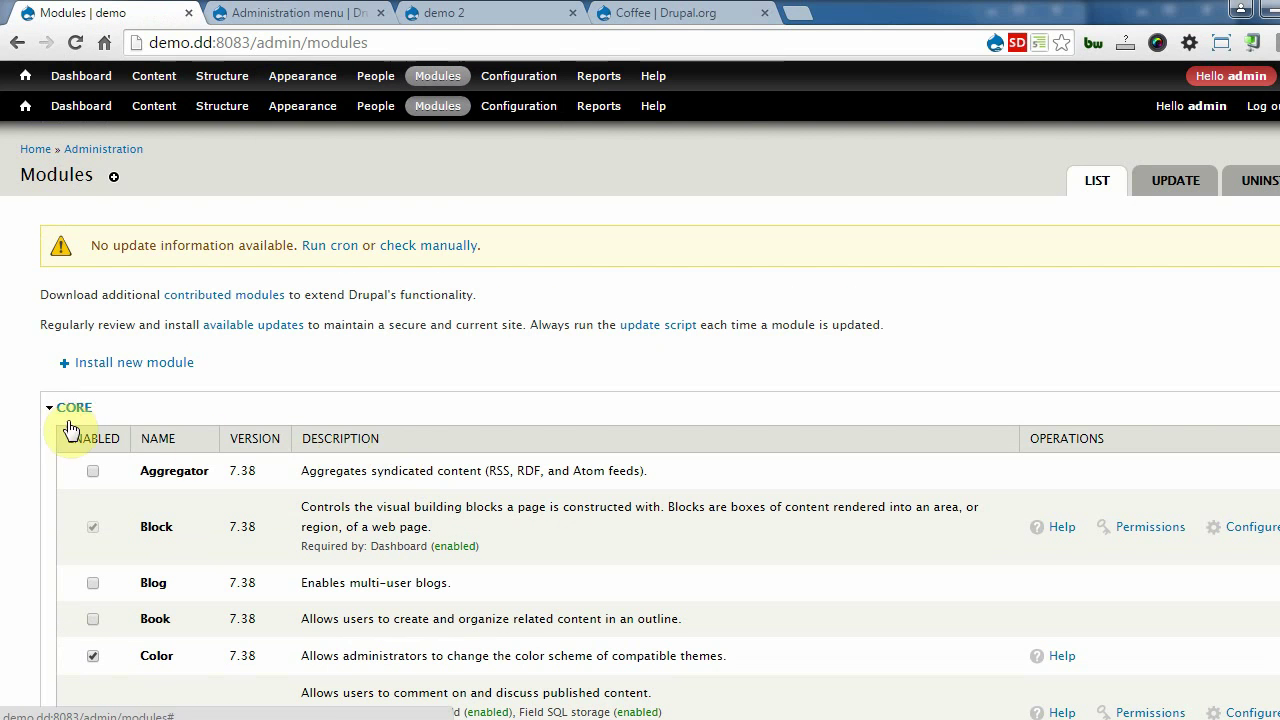
scroll(67, 424, "down", 4)
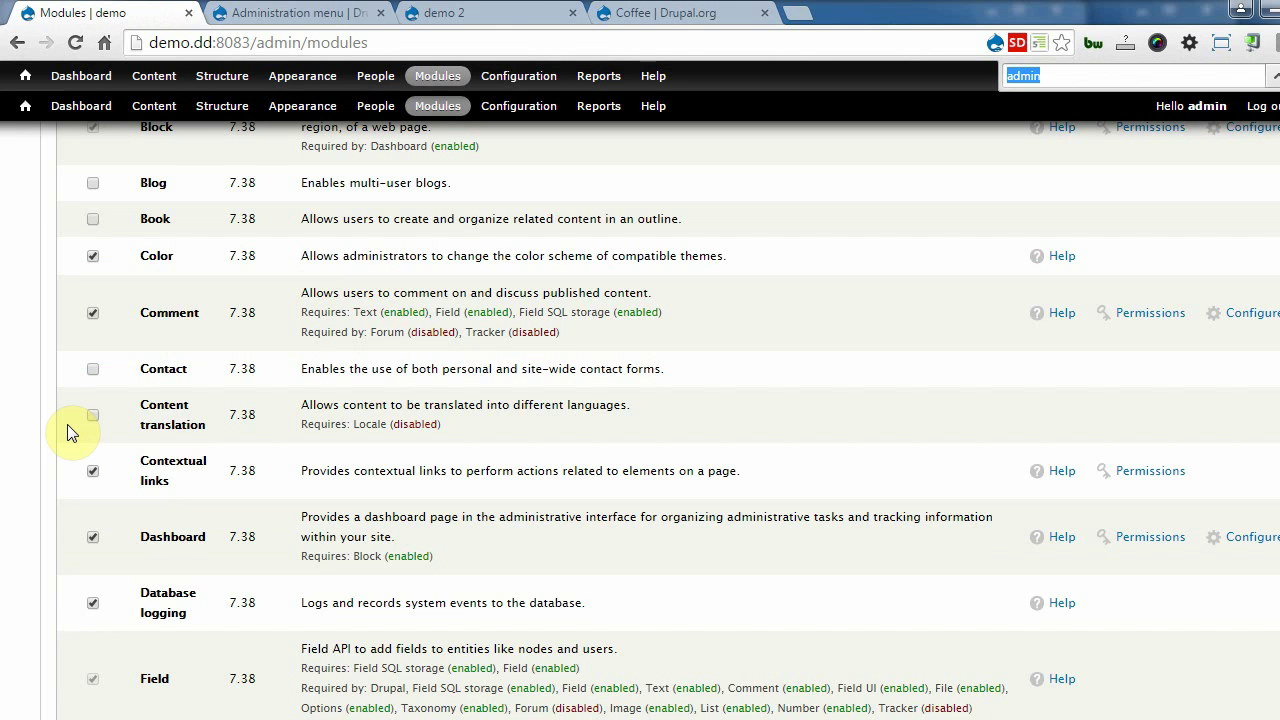
type("toolbar")
key("Return")
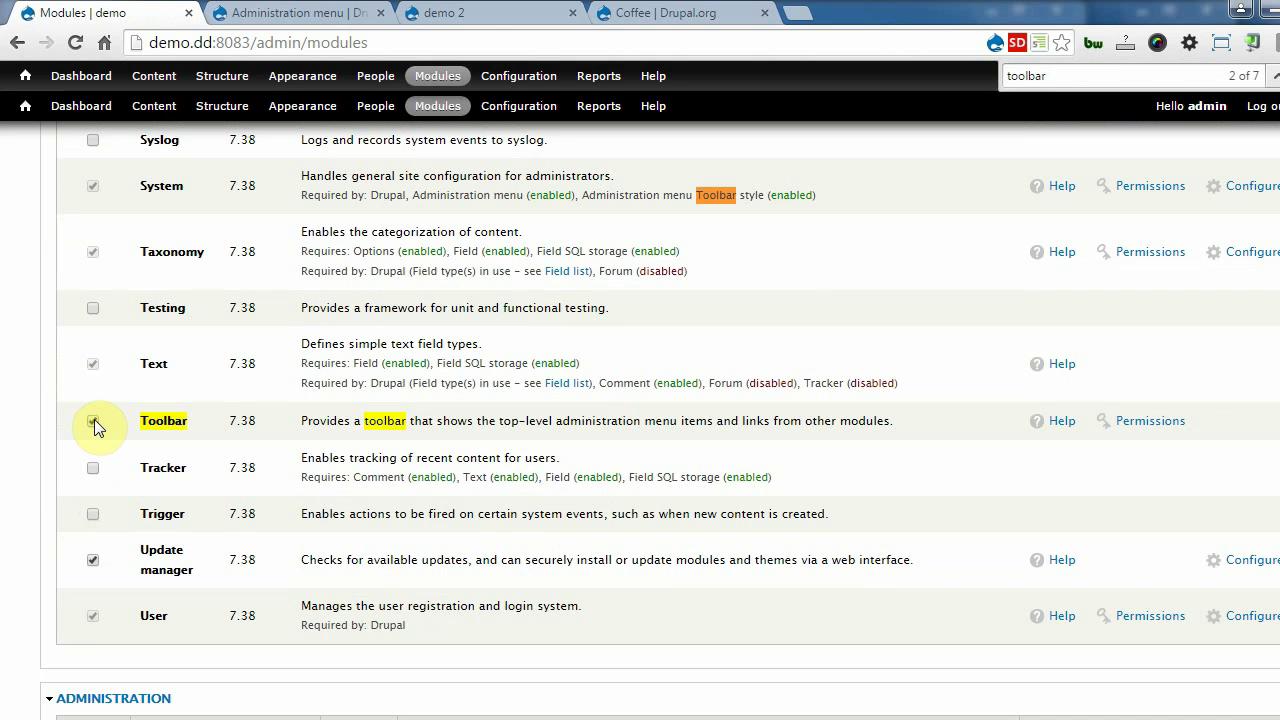
left_click(93, 420)
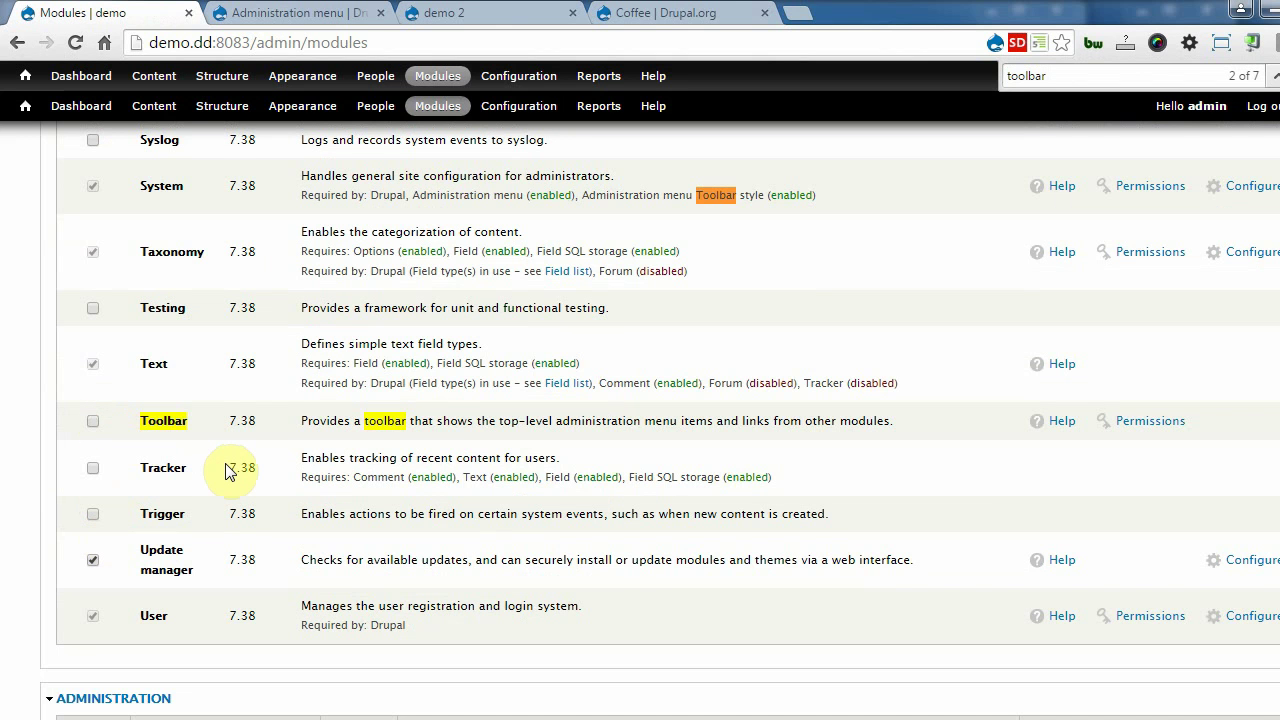
- Find and uncheck the Overlay module, then save the module configuration
scroll(228, 470, "up", 1)
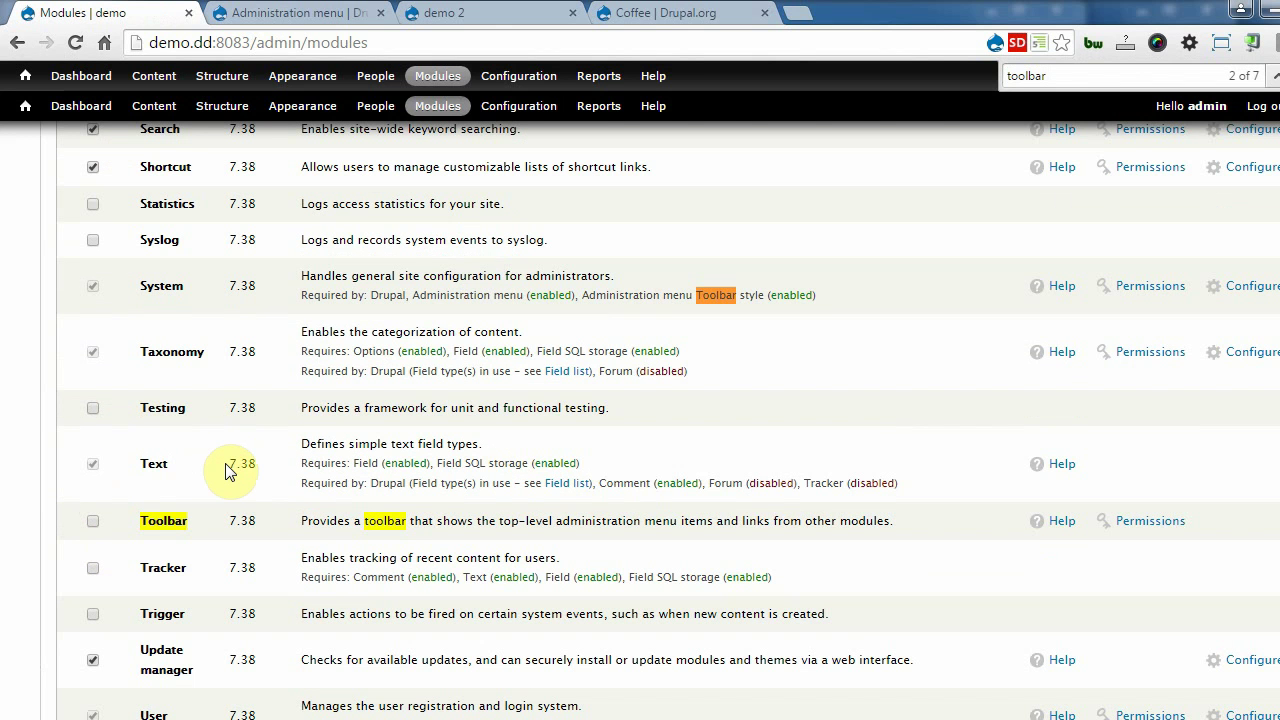
key("ctrl+f")
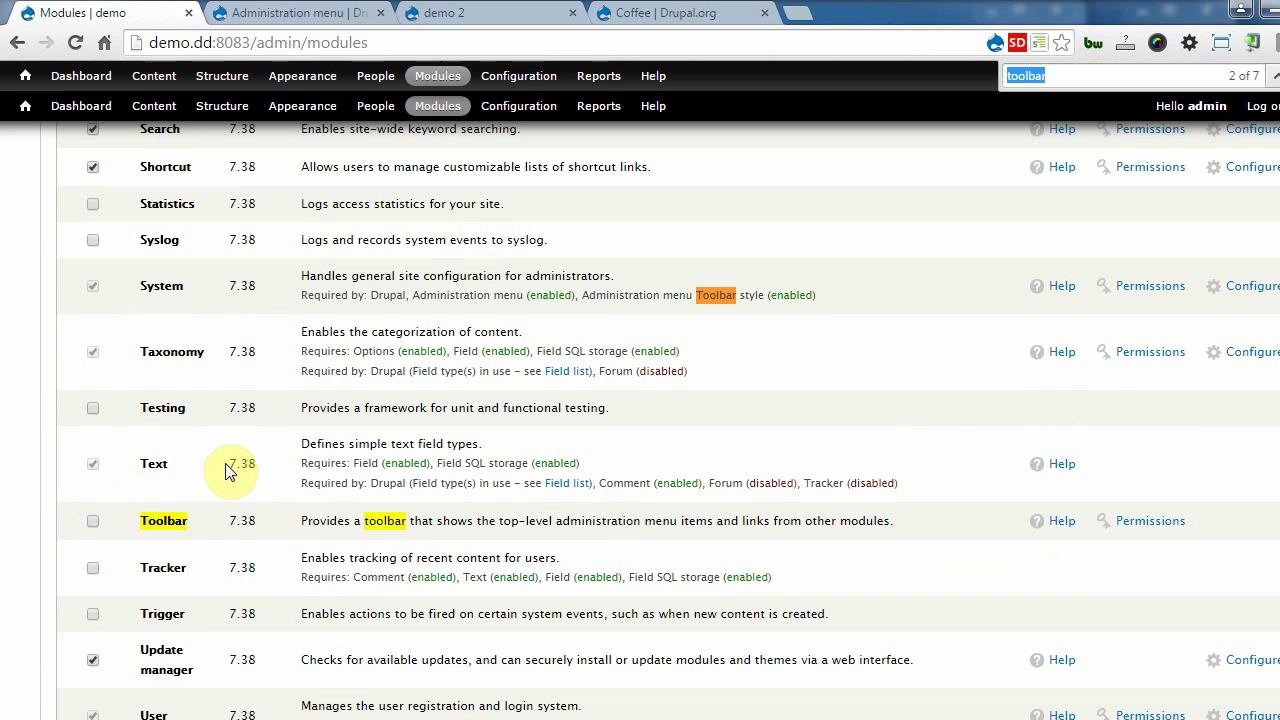
type("overla")
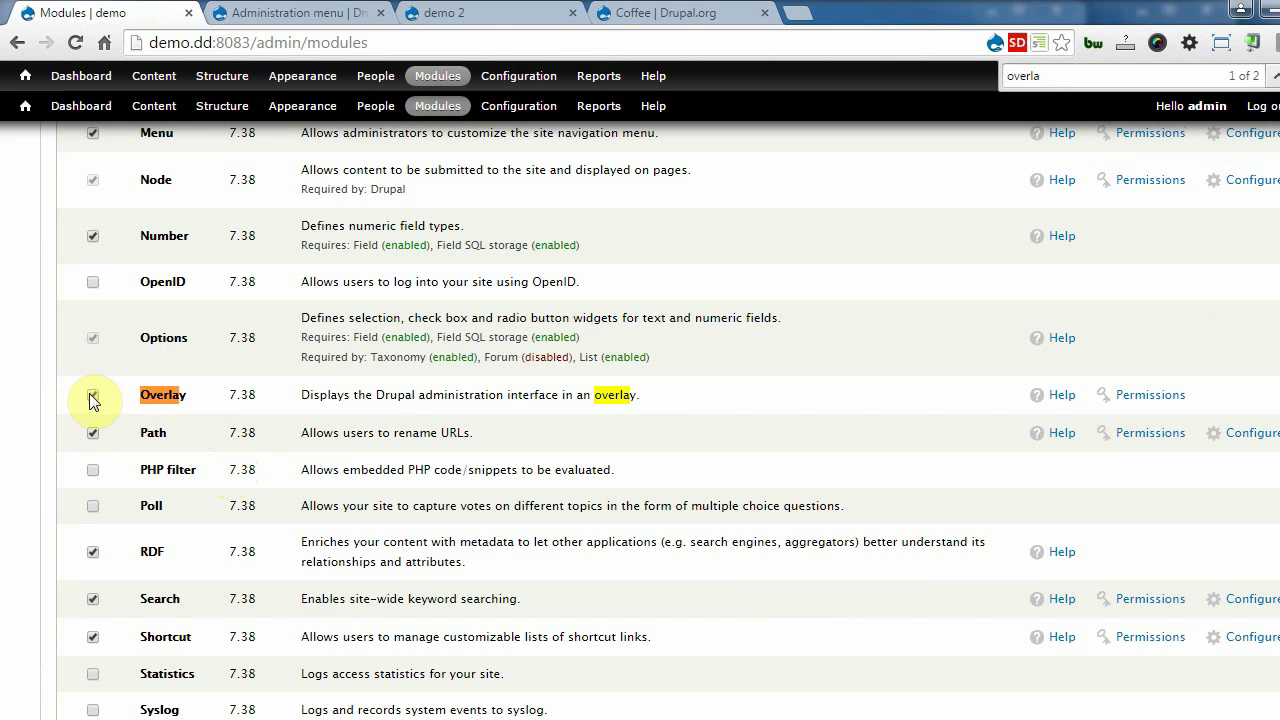
left_click(93, 395)
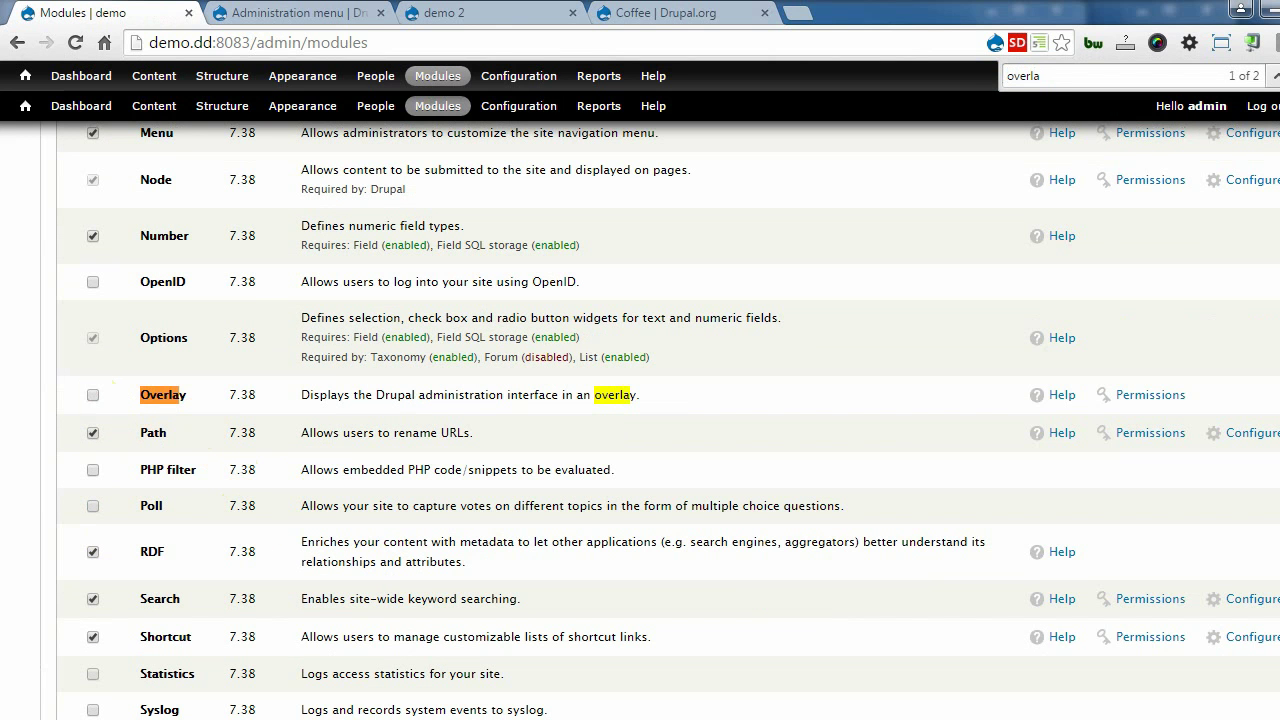
scroll(668, 420, "down", 10)
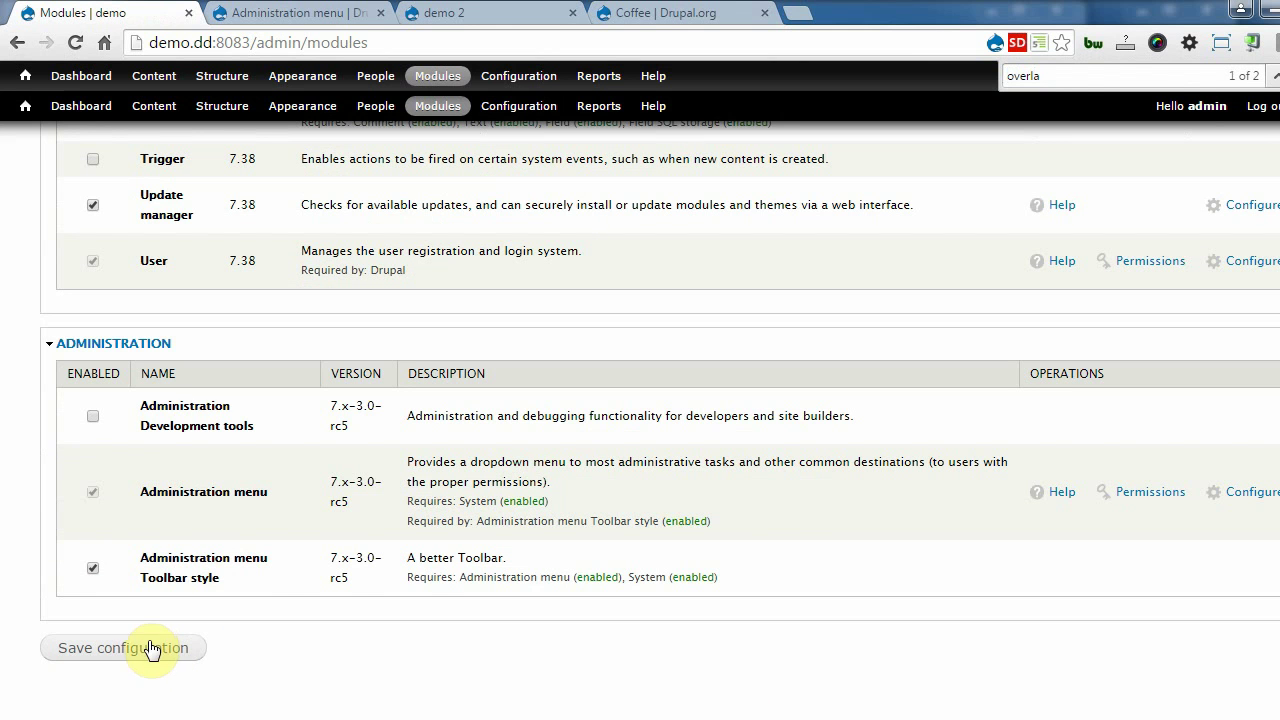
left_click(155, 650)
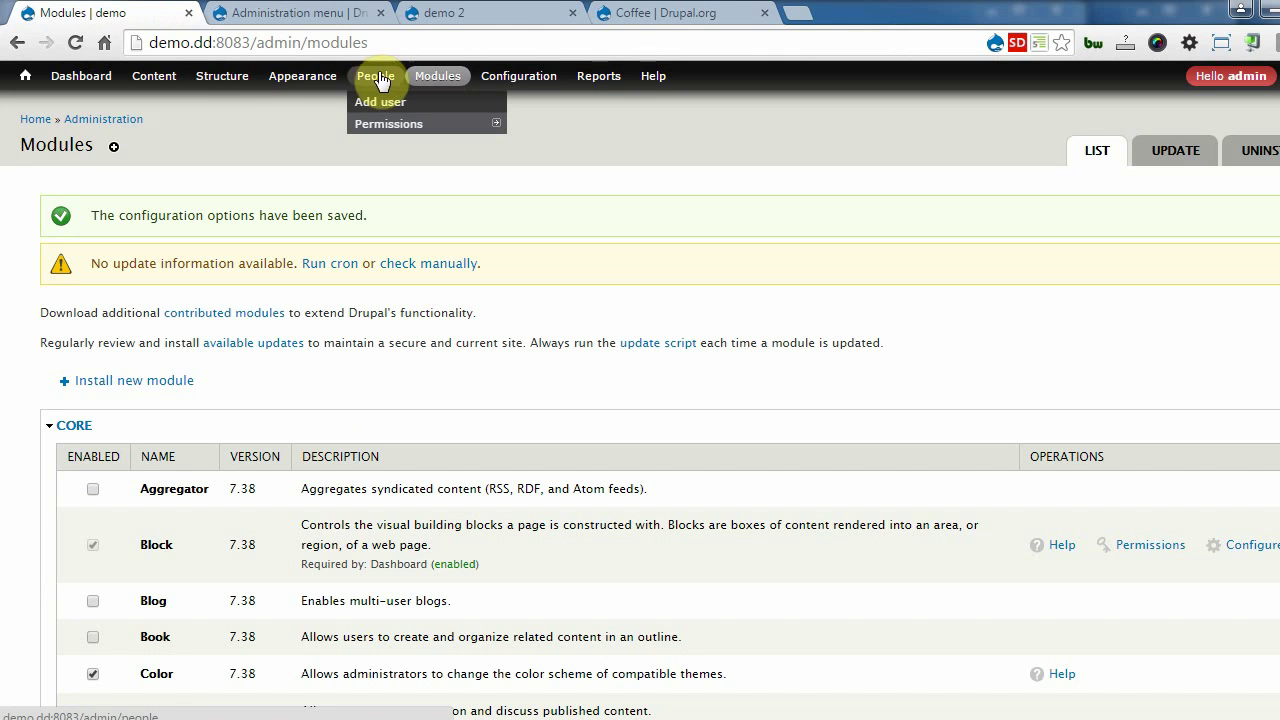
mouse_move(518, 76)
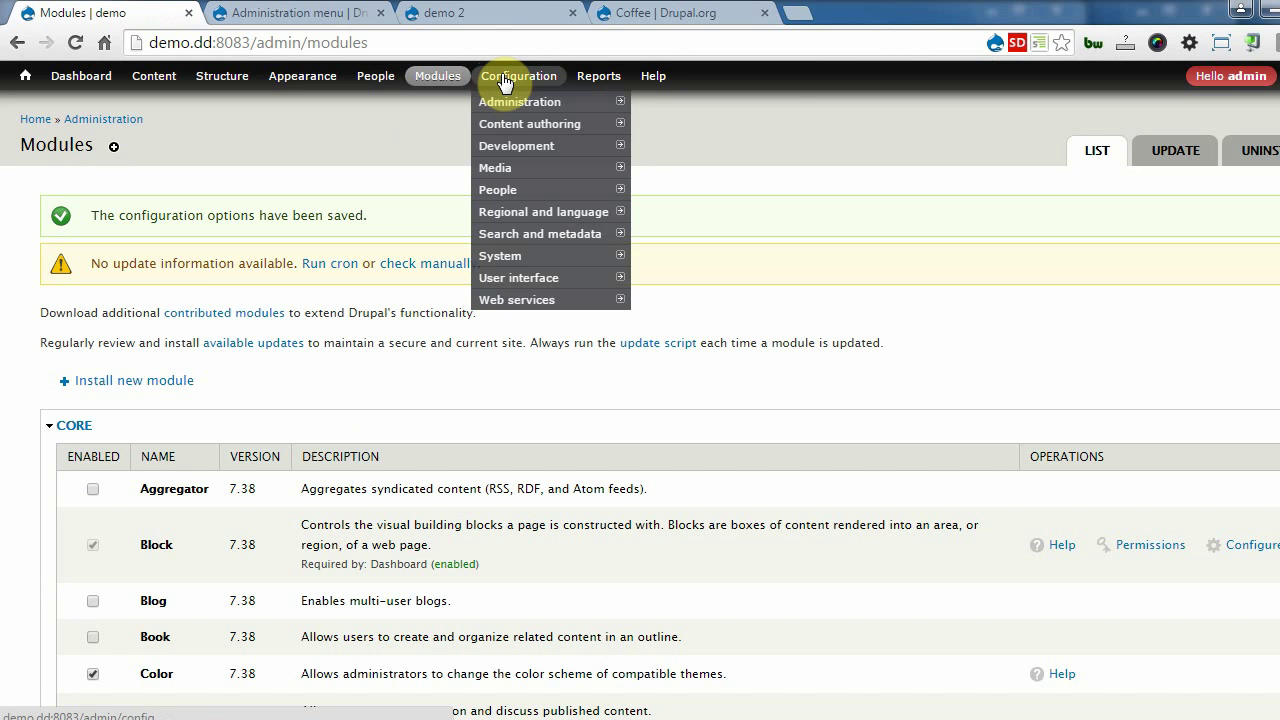
mouse_move(519, 102)
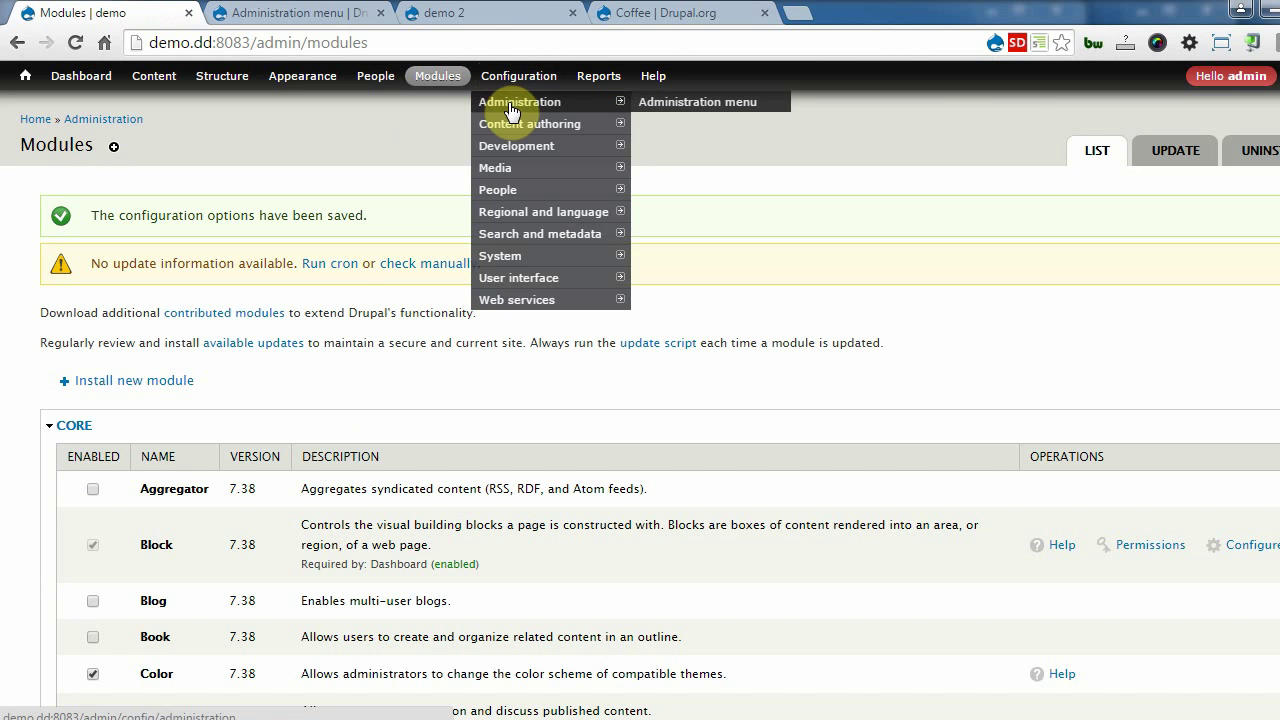
- Tick Shortcuts under Administration menu's Enabled components, save, and go to People permissions
left_click(665, 105)
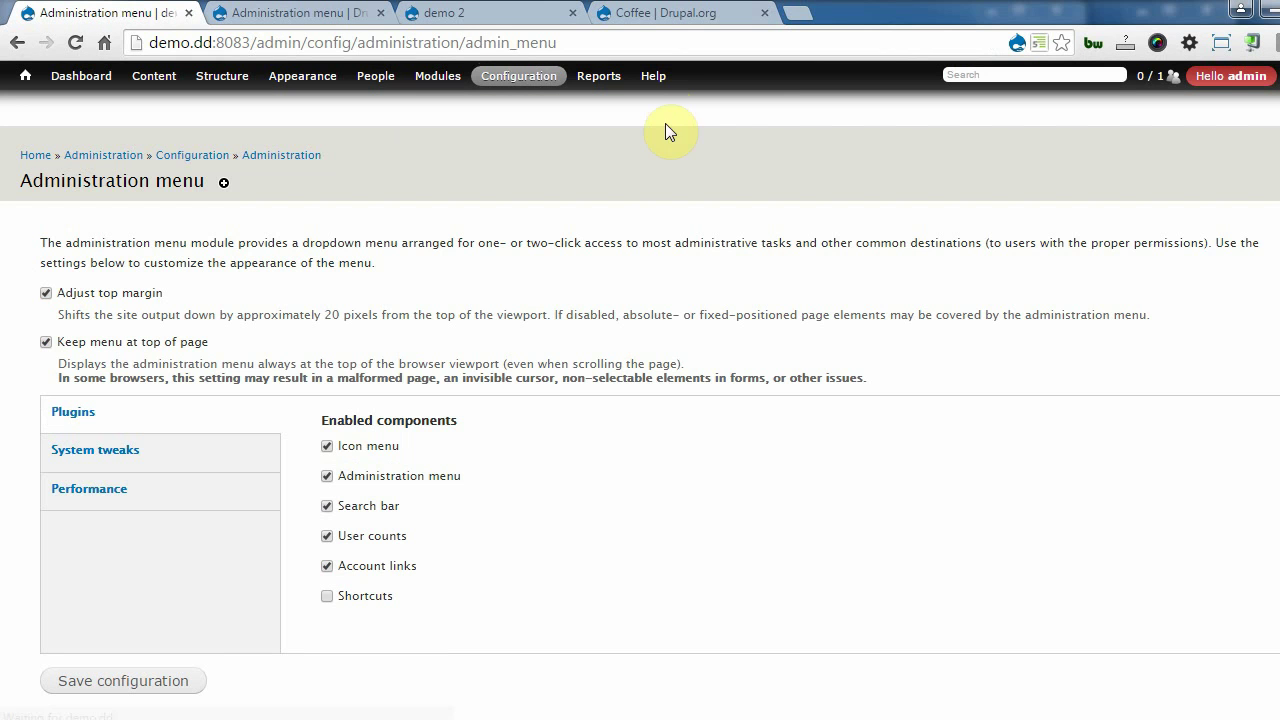
left_click(365, 598)
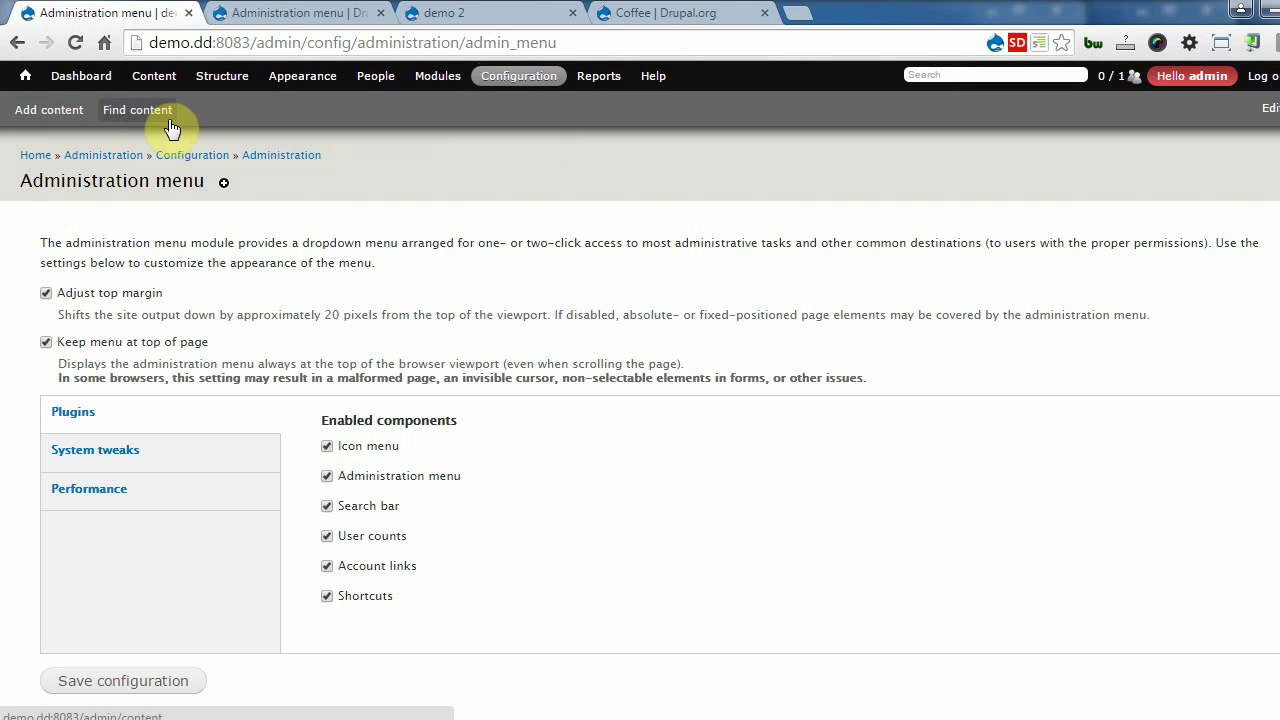
left_click(128, 681)
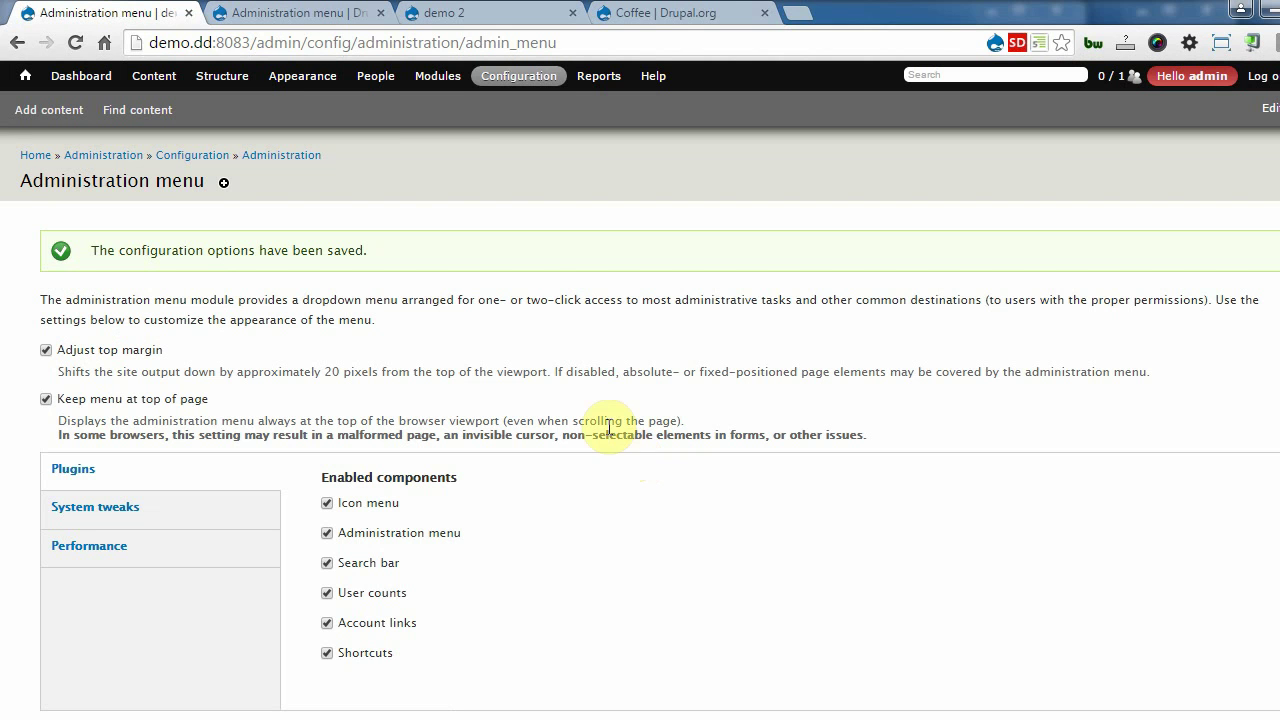
mouse_move(376, 76)
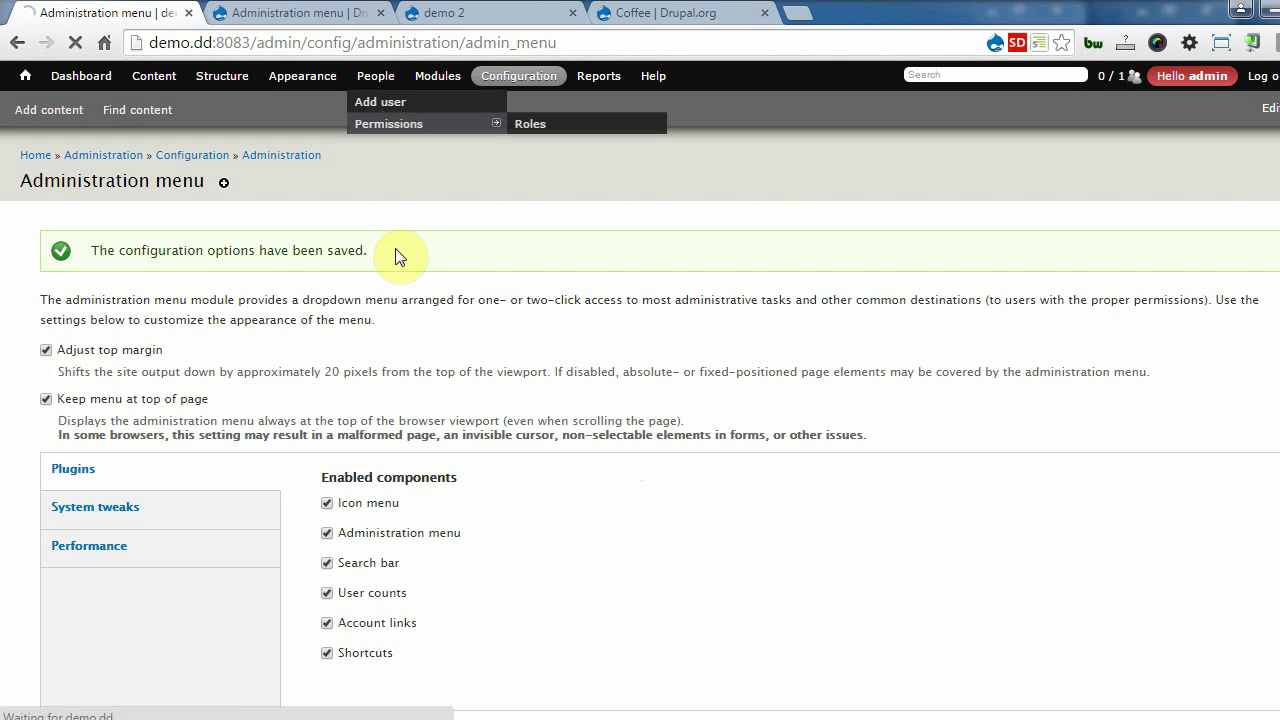
left_click(383, 124)
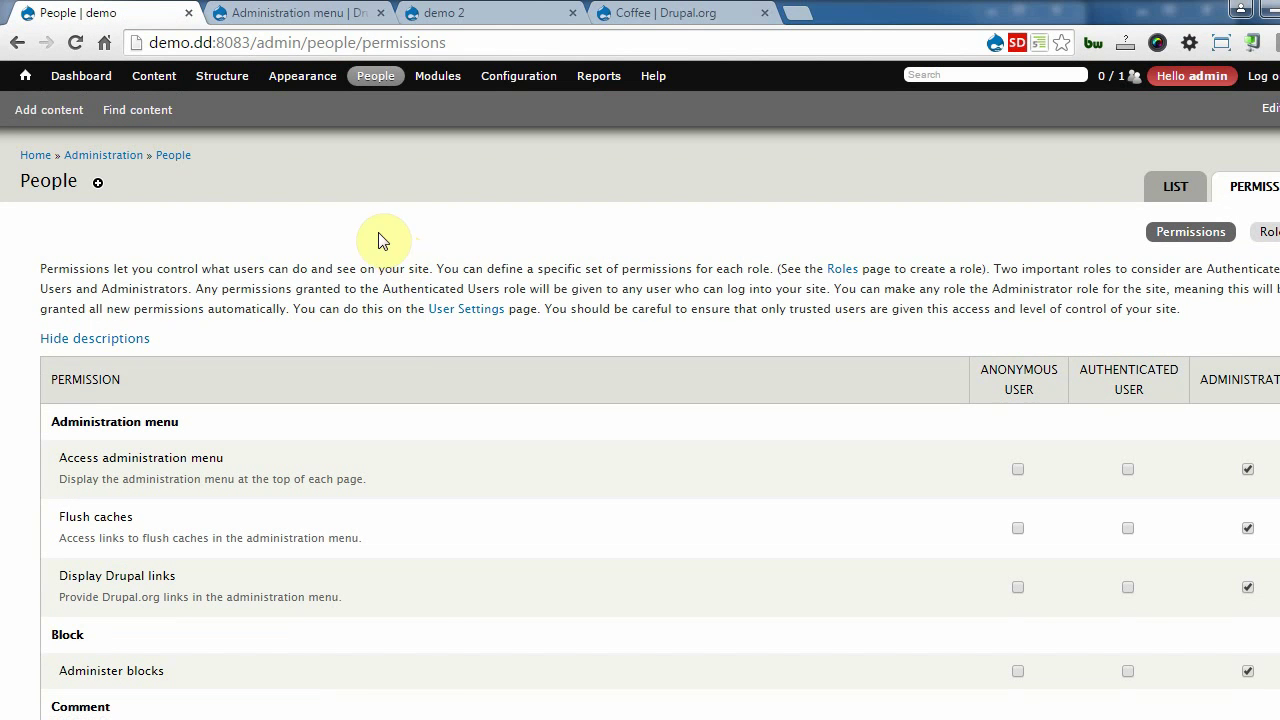
- Add the Permissions page to the Default shortcut set with the (+) icon
left_click(97, 184)
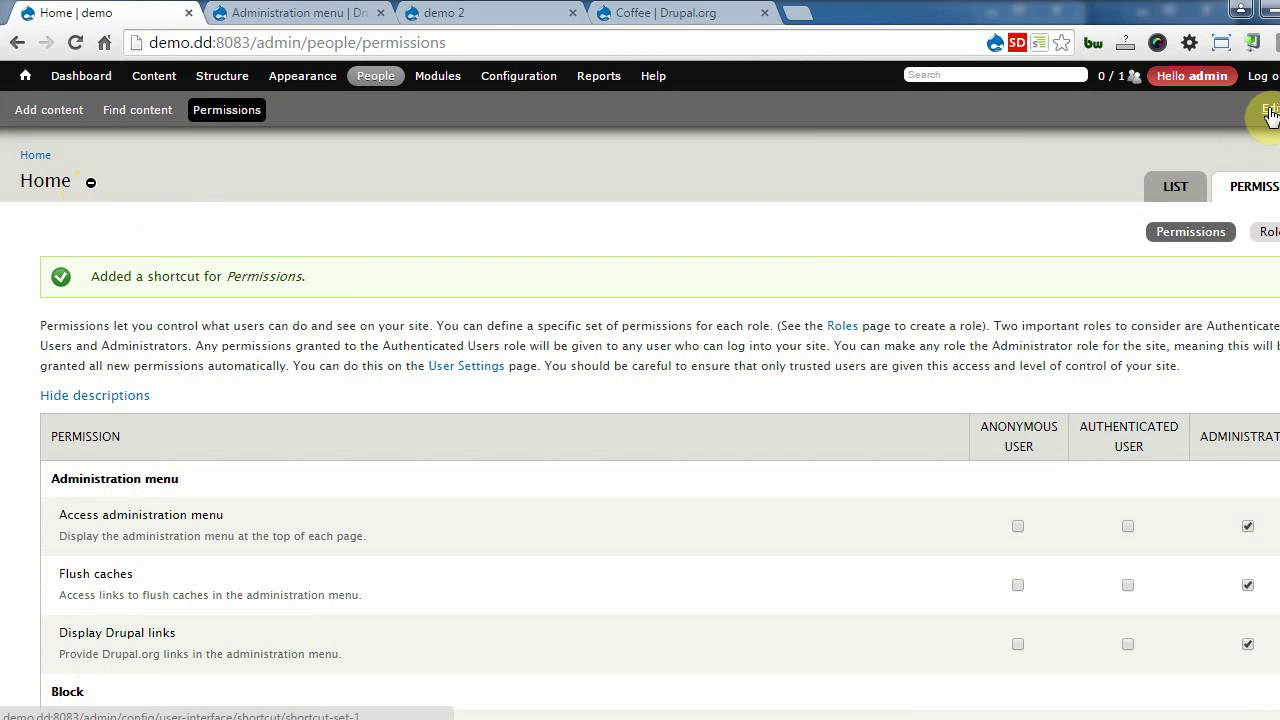
- Open a blank Add shortcut form in the Default set, then view the Coffee project page
left_click(1268, 113)
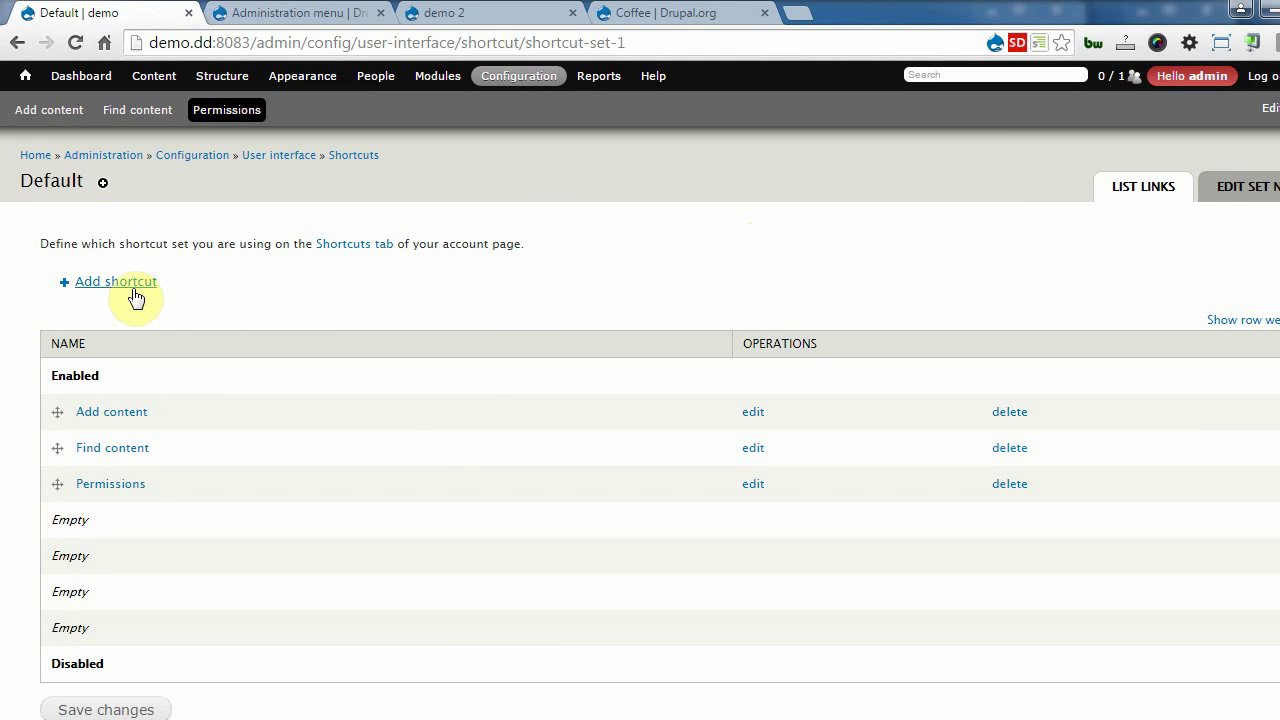
left_click(131, 294)
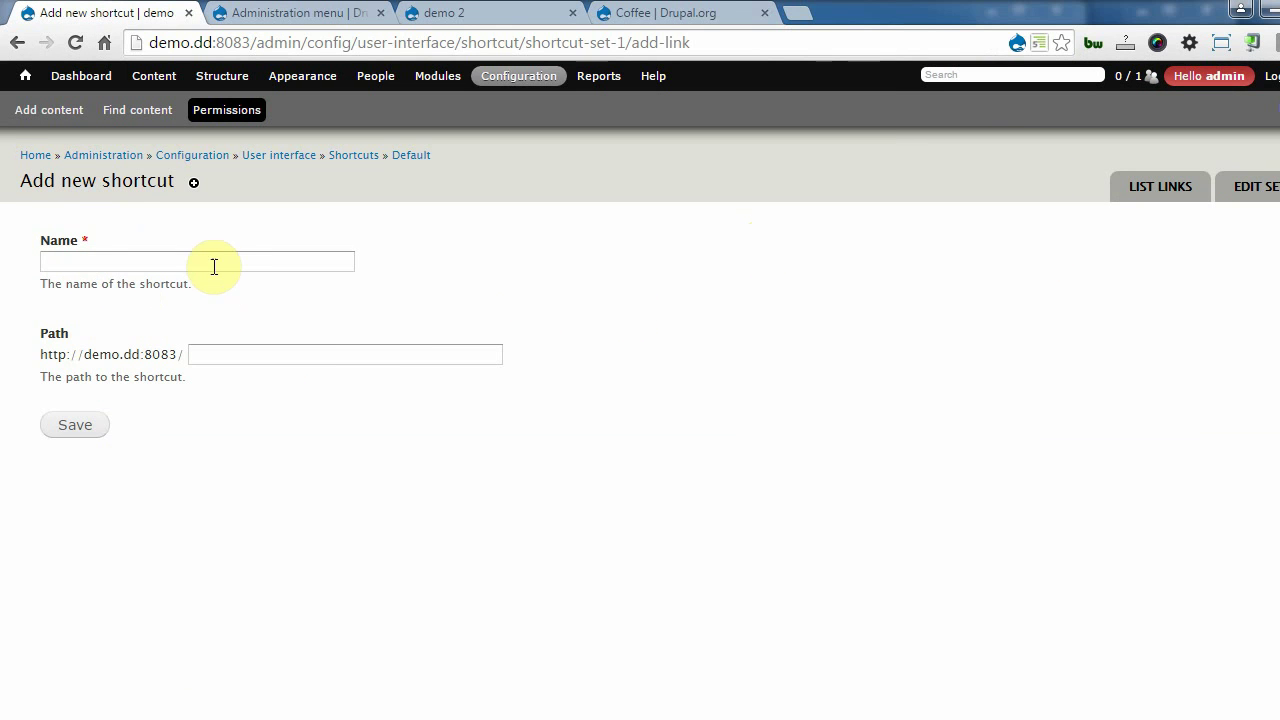
left_click(214, 263)
left_click(249, 359)
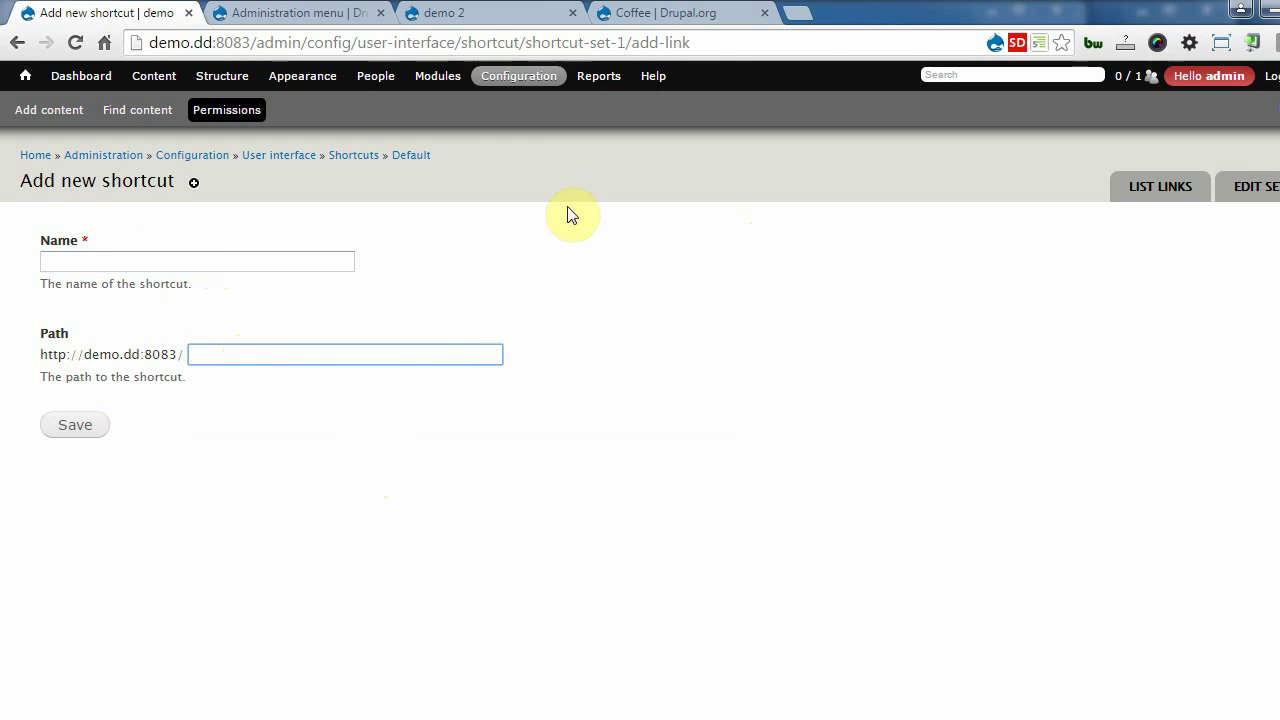
left_click(630, 13)
scroll(540, 280, "down", 1)
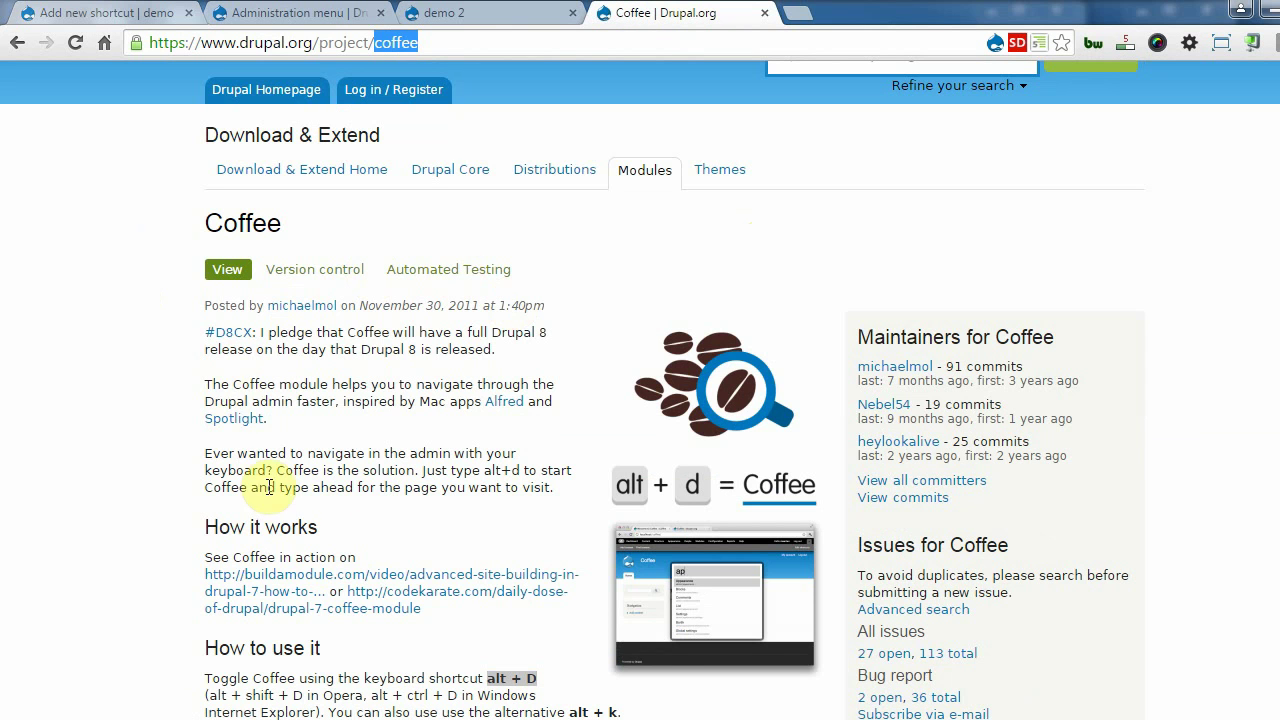
- Copy the link address of the Coffee 7.x-2.2 tar.gz download
scroll(409, 428, "down", 5)
scroll(409, 428, "down", 5)
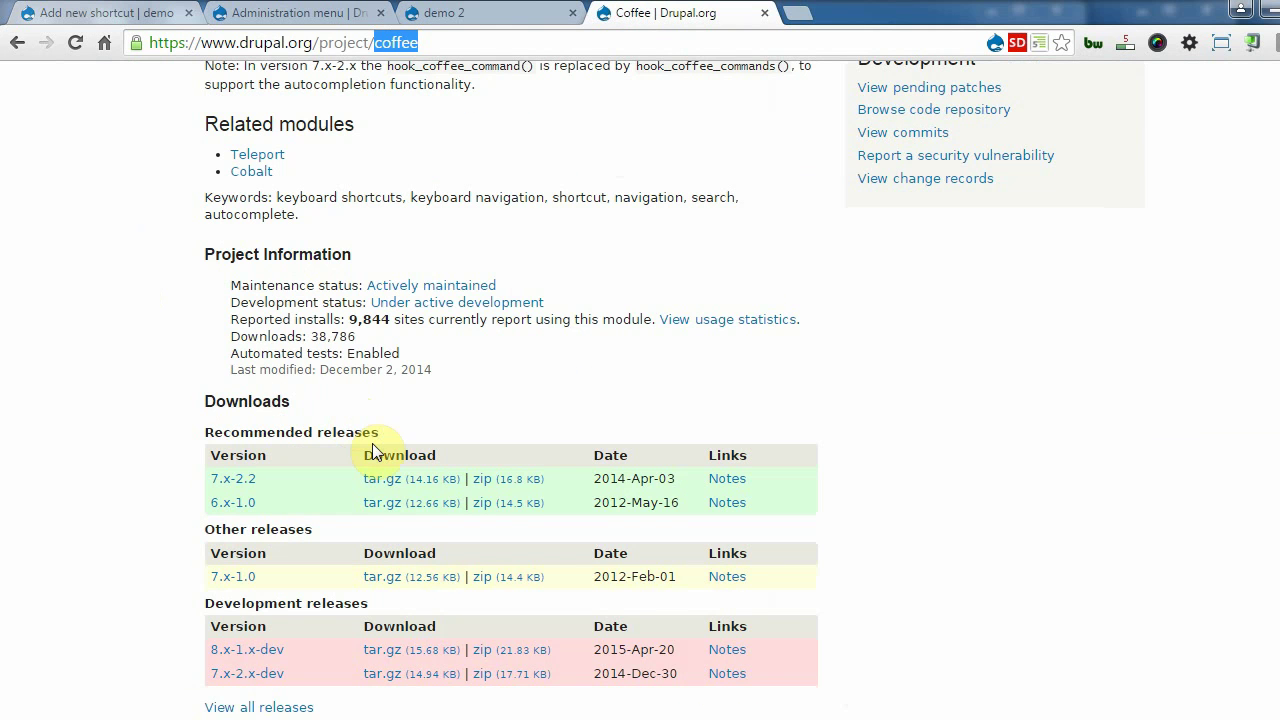
left_click(401, 484)
right_click(404, 485)
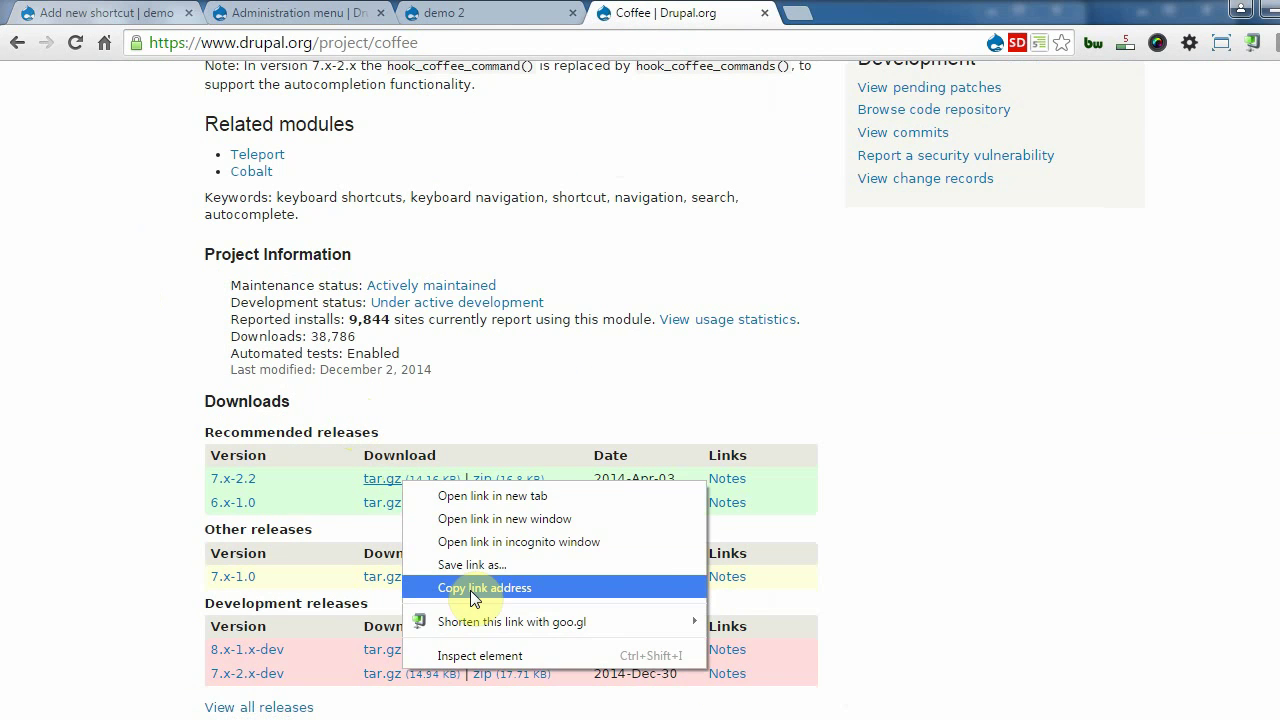
left_click(470, 592)
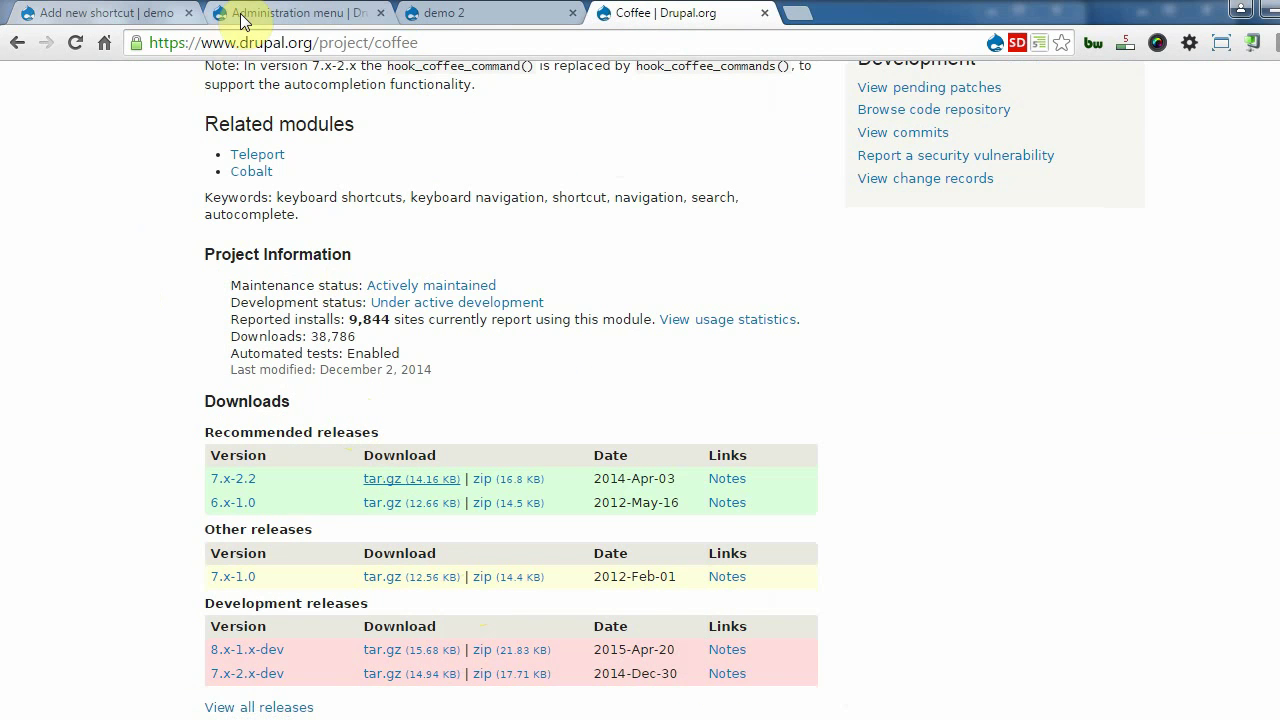
- Install Coffee on the demo site from its pasted 7.x-2.2 tar.gz URL
left_click(110, 13)
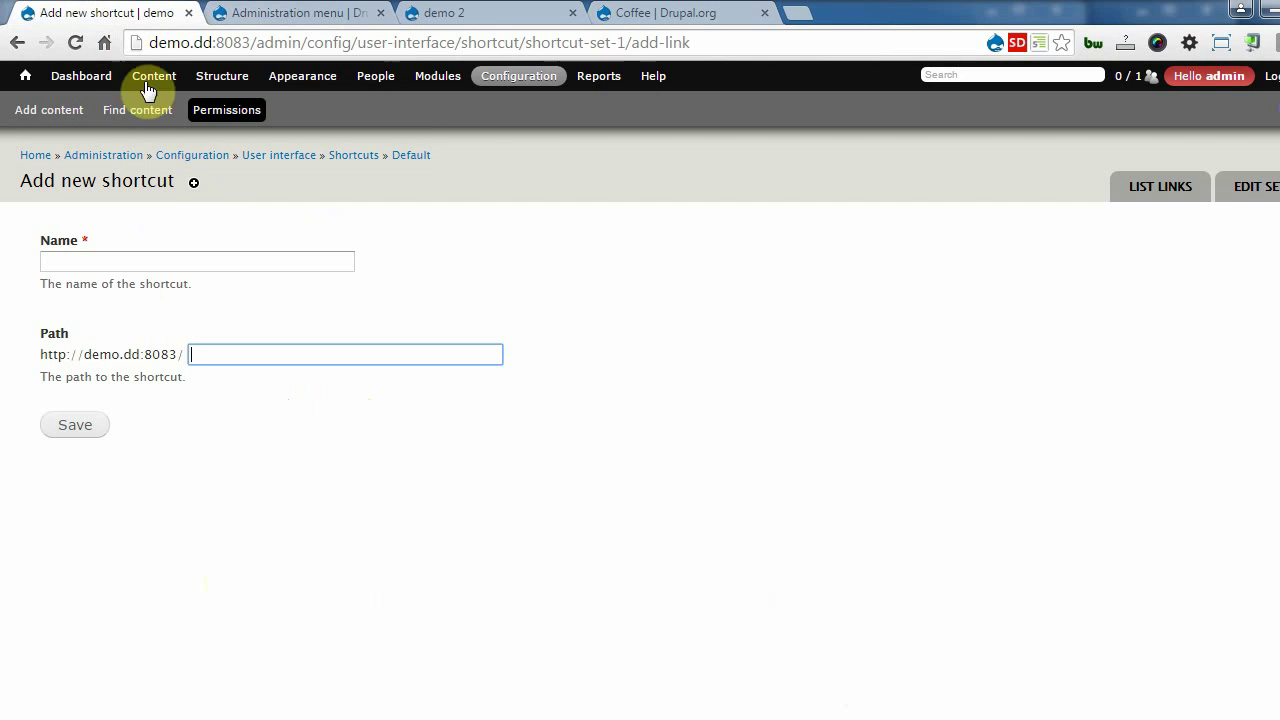
left_click(421, 78)
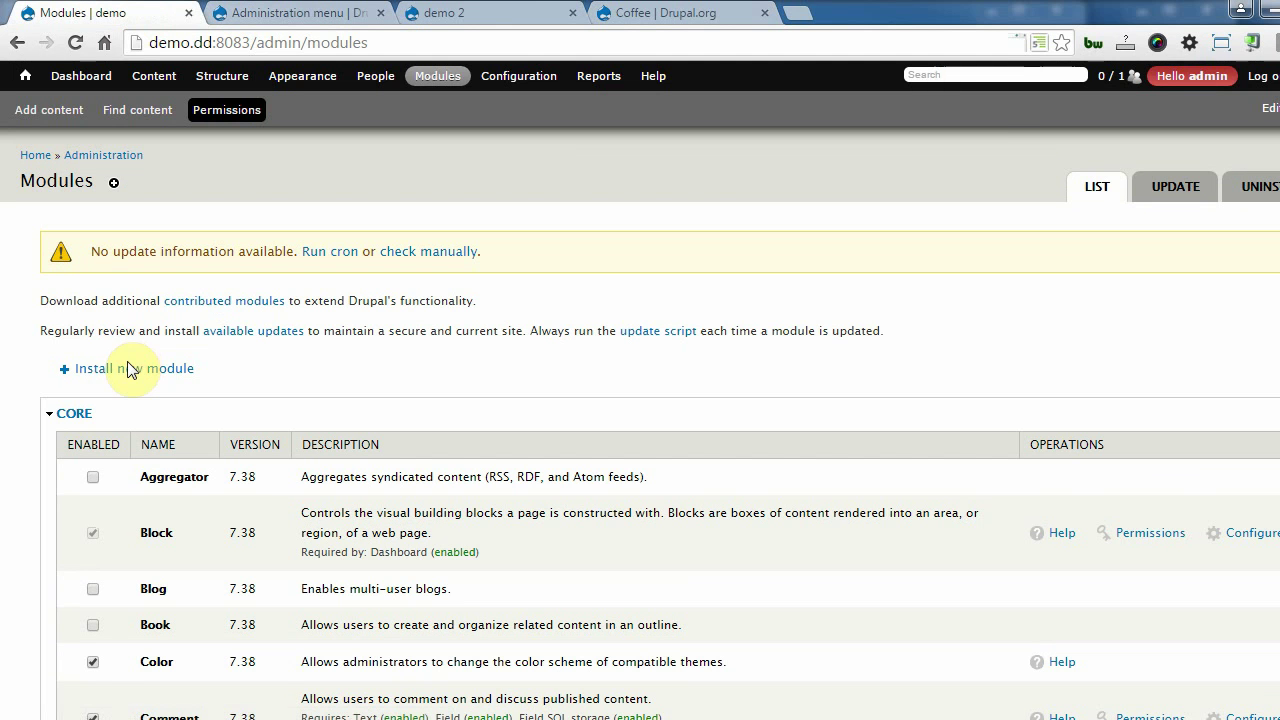
left_click(127, 364)
left_click(247, 303)
key("ctrl+v")
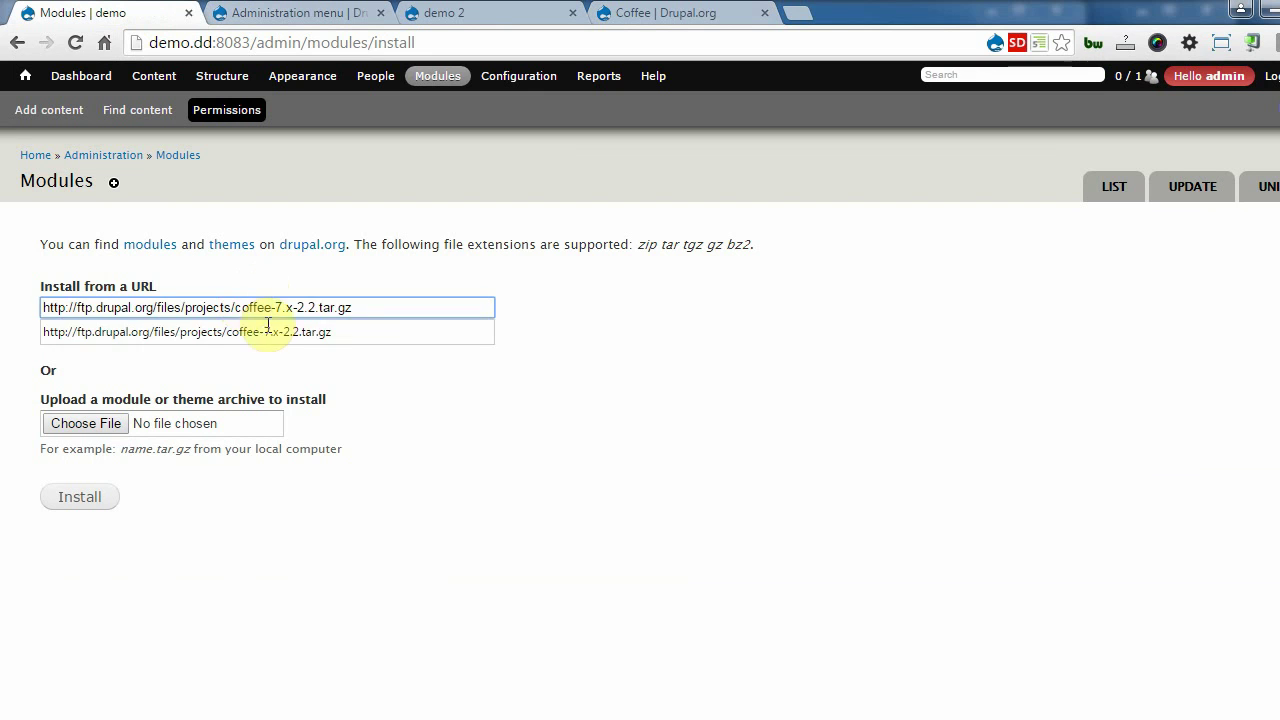
left_click(90, 500)
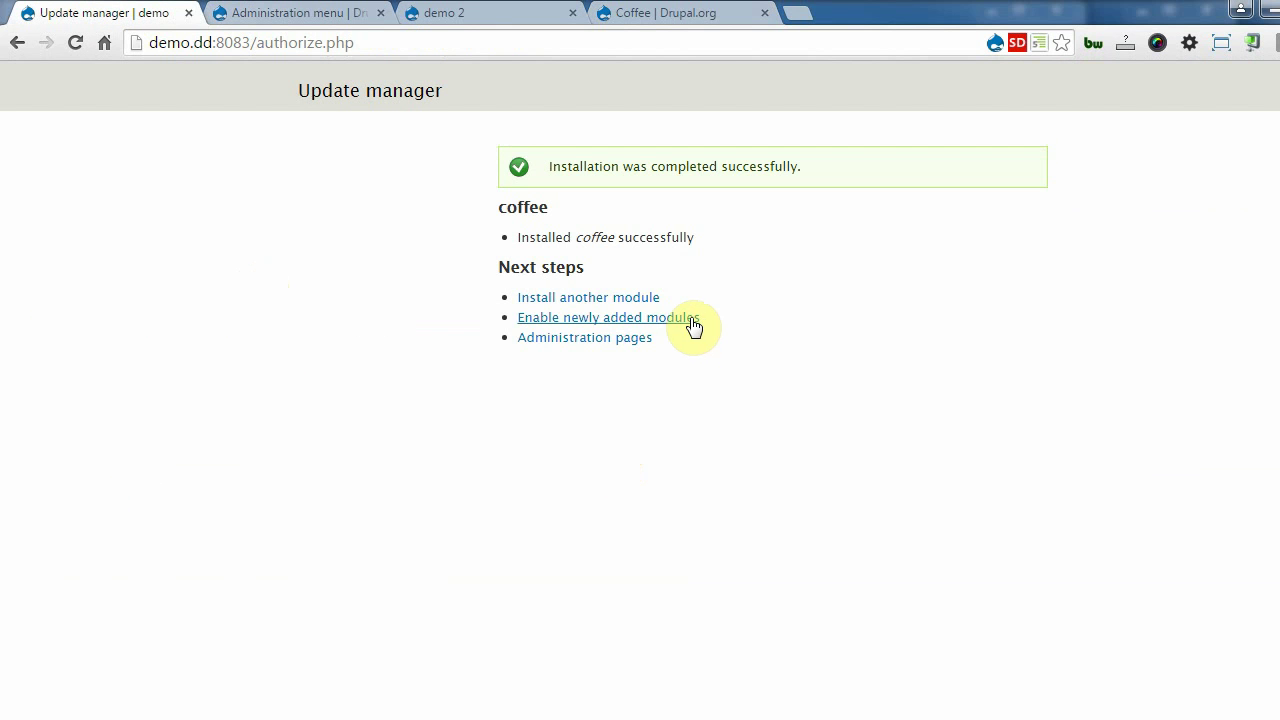
- Tick the newly added Coffee module and save the module configuration
left_click(688, 320)
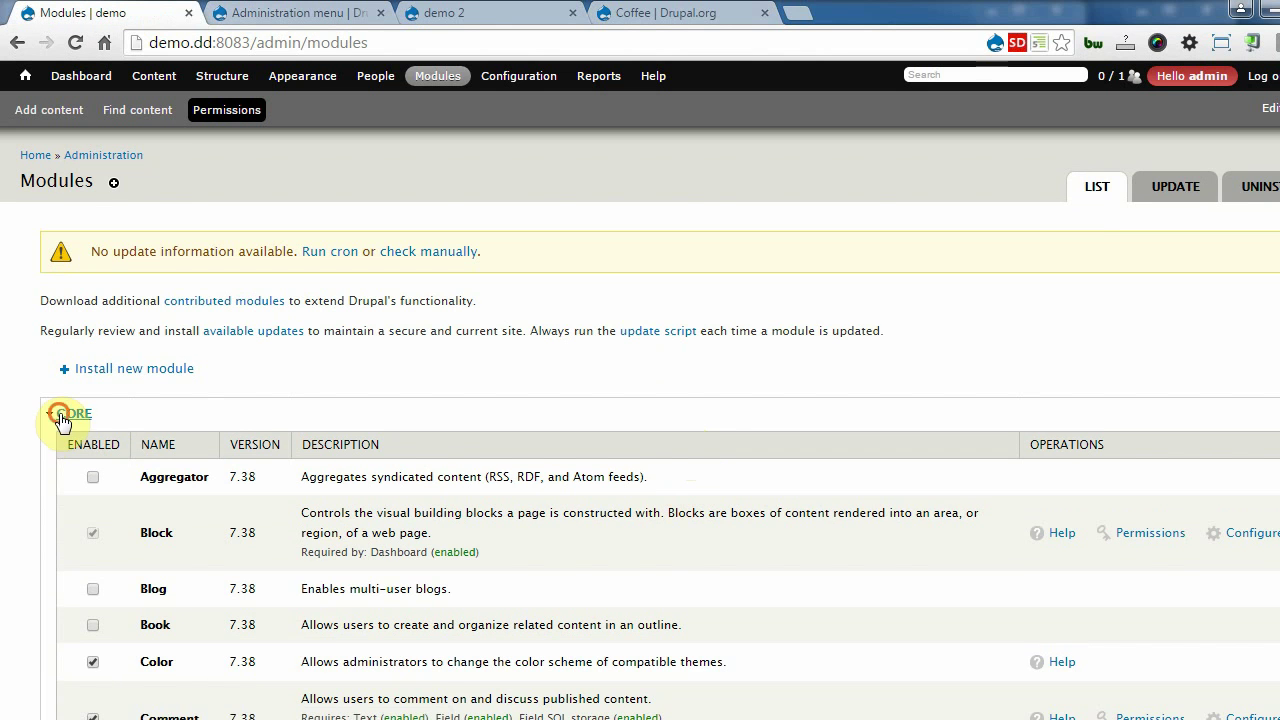
left_click(58, 413)
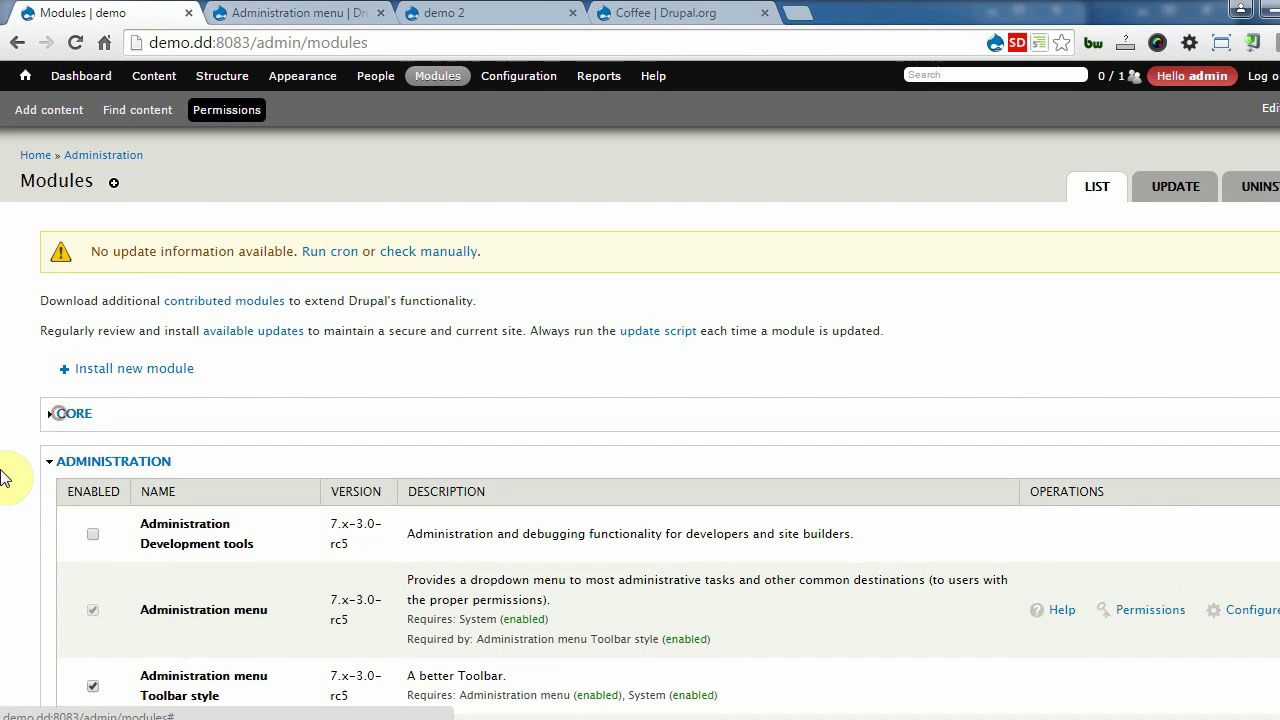
scroll(5, 478, "down", 3)
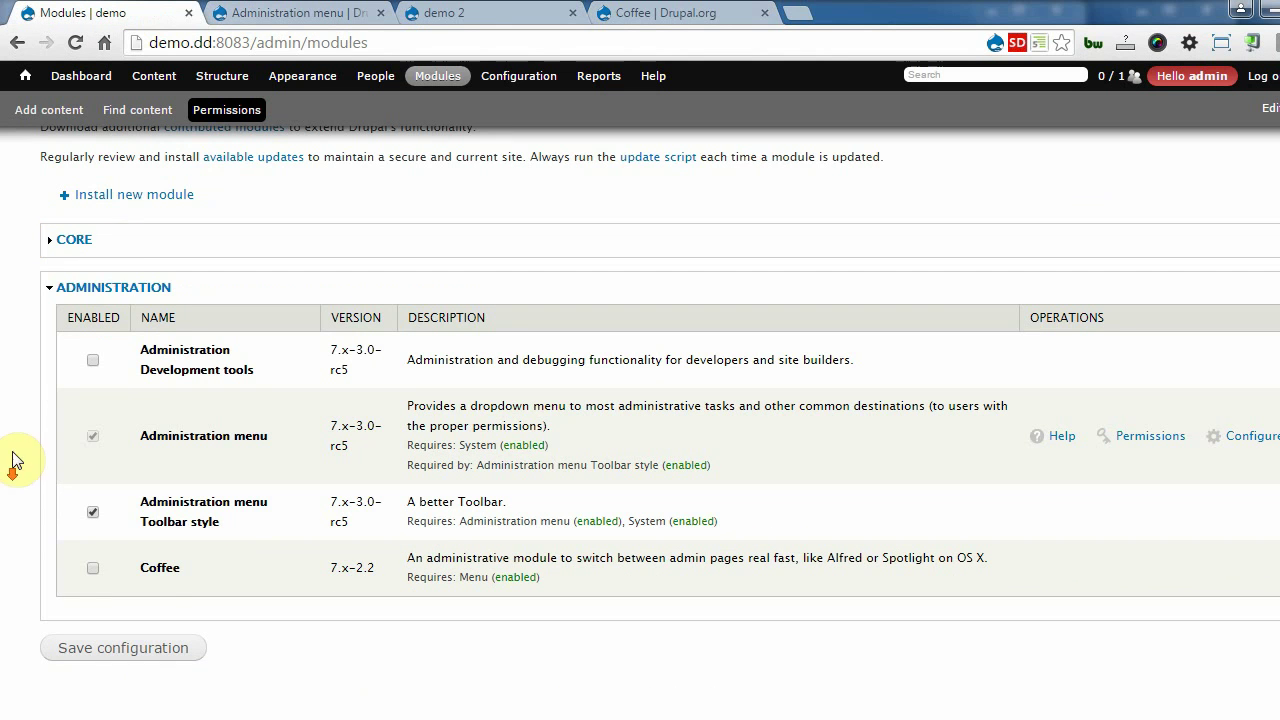
left_click(147, 566)
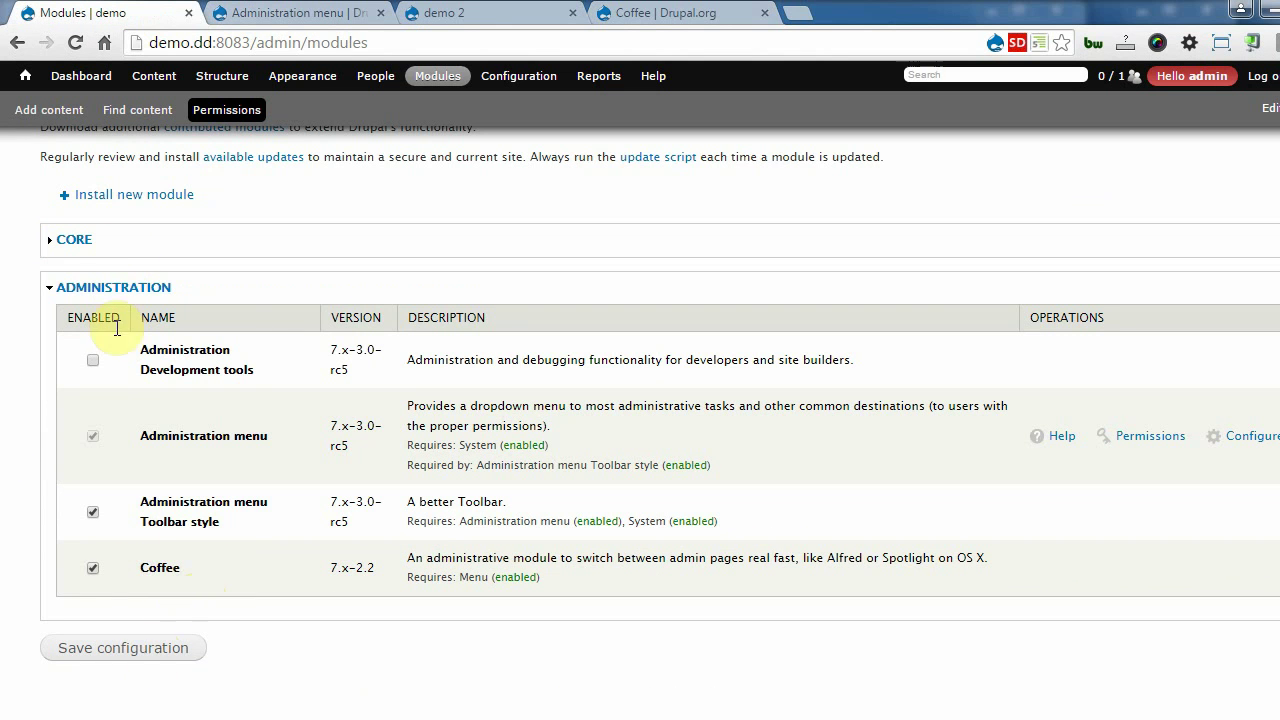
left_click(138, 652)
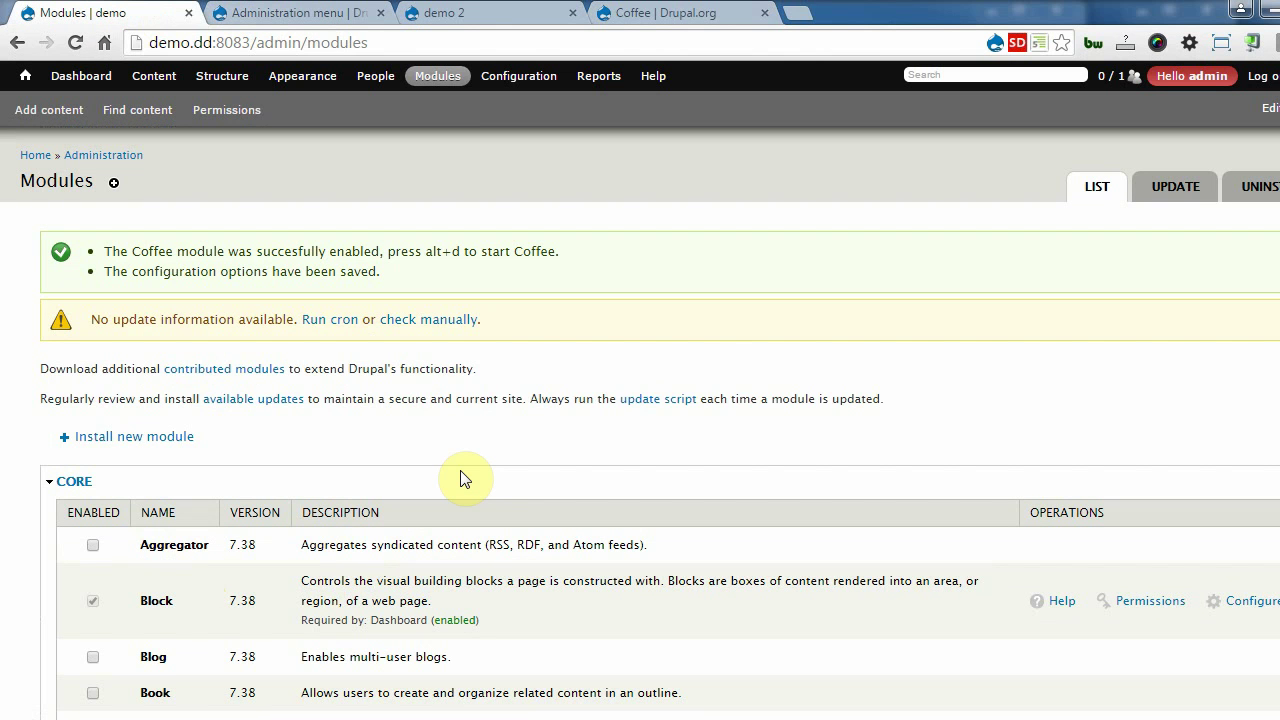
key("alt+d")
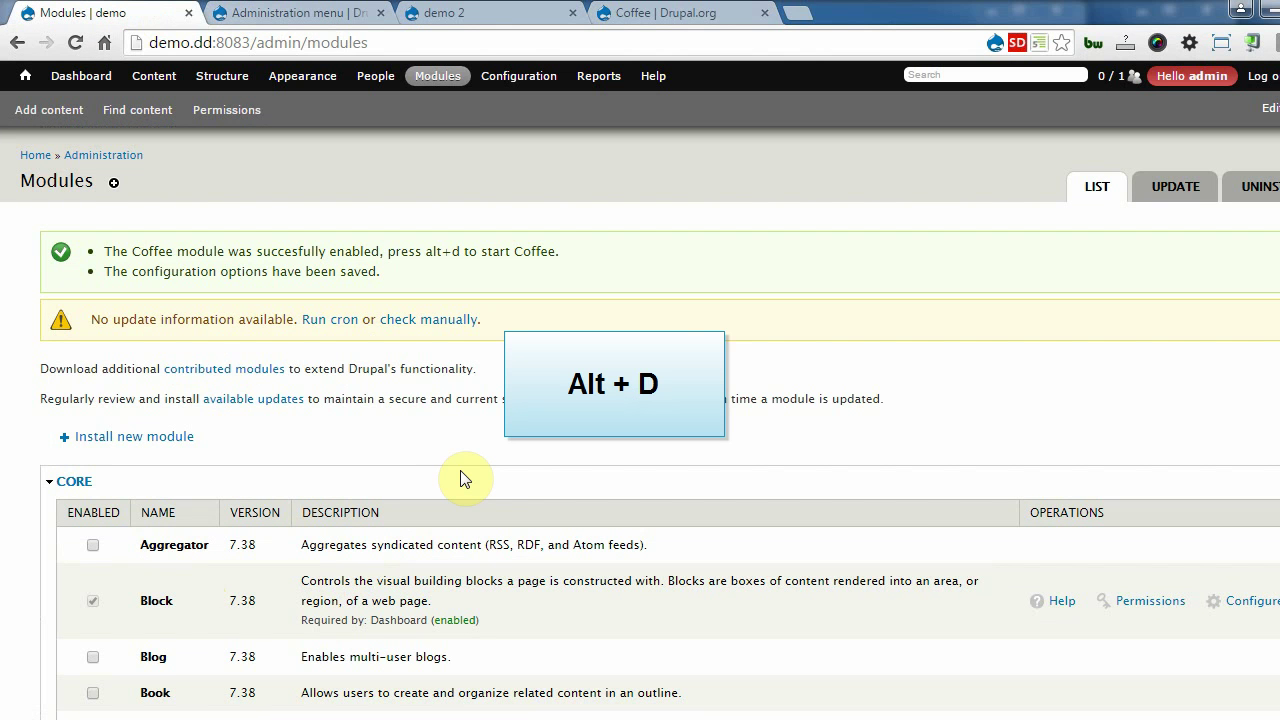
left_click(690, 13)
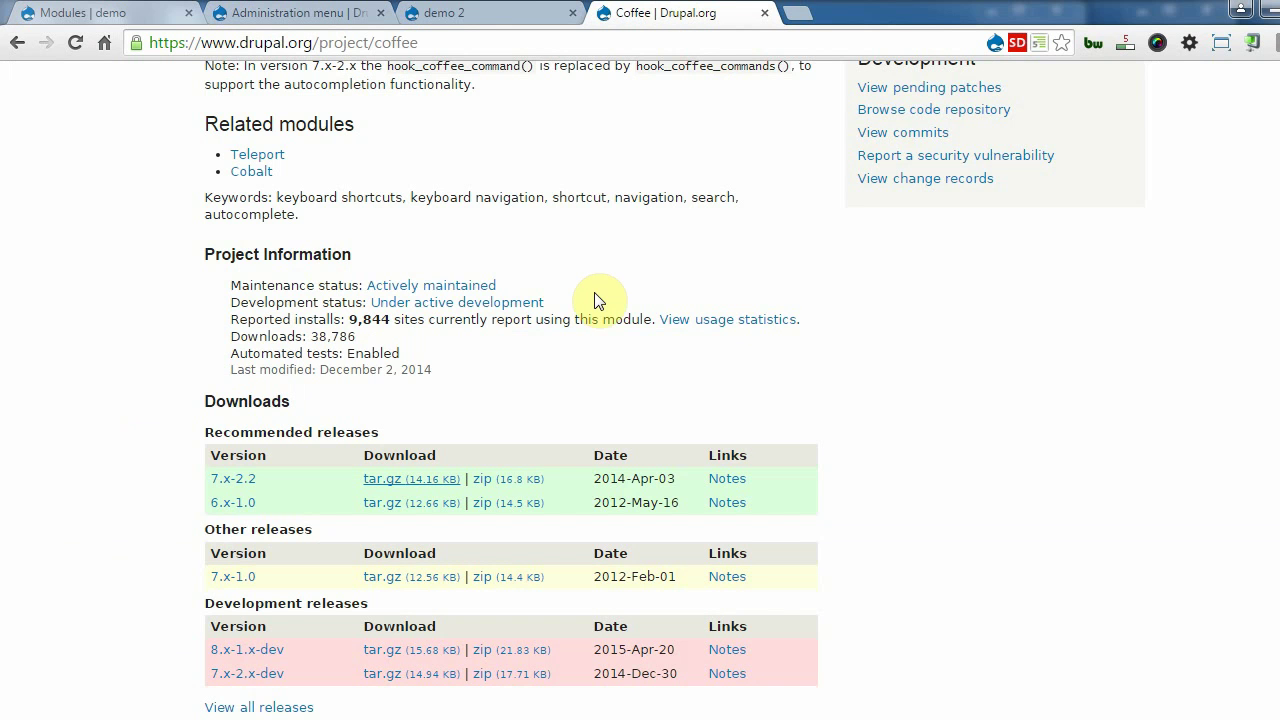
scroll(594, 300, "up", 3)
scroll(594, 300, "up", 3)
left_click_drag(565, 283, 632, 283)
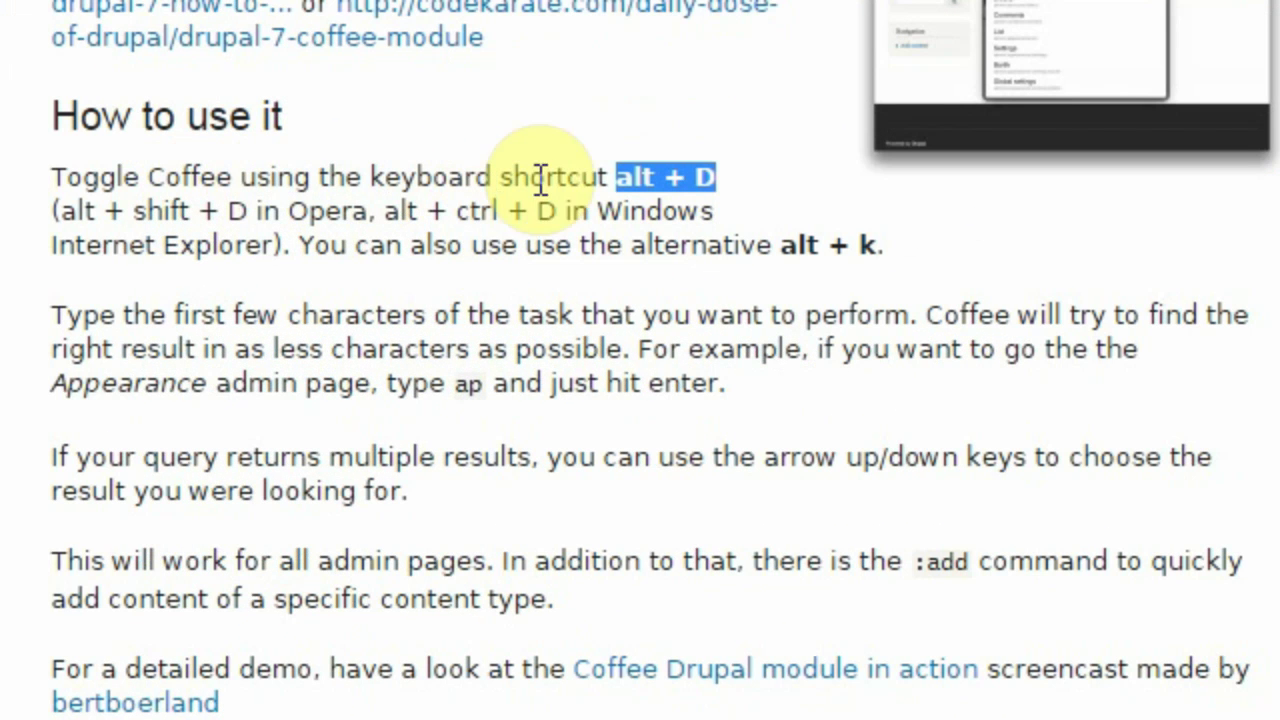
left_click(603, 176)
left_click_drag(614, 174, 757, 195)
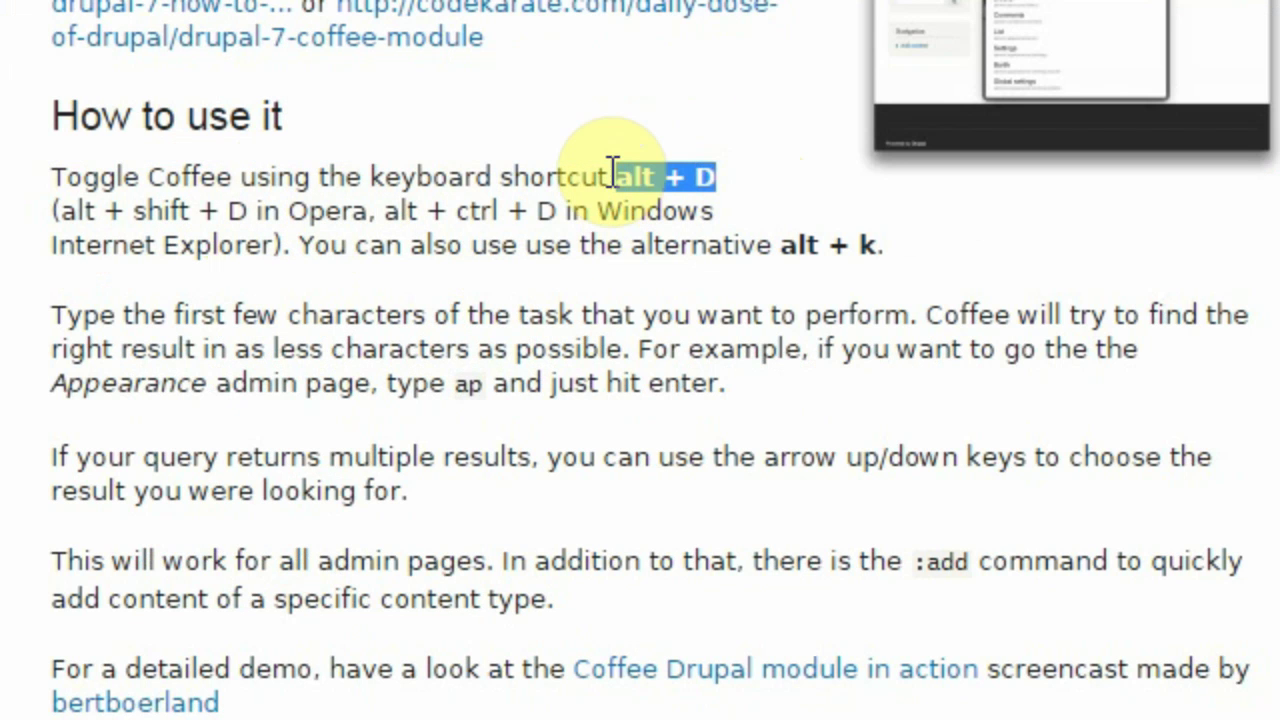
left_click_drag(614, 176, 757, 177)
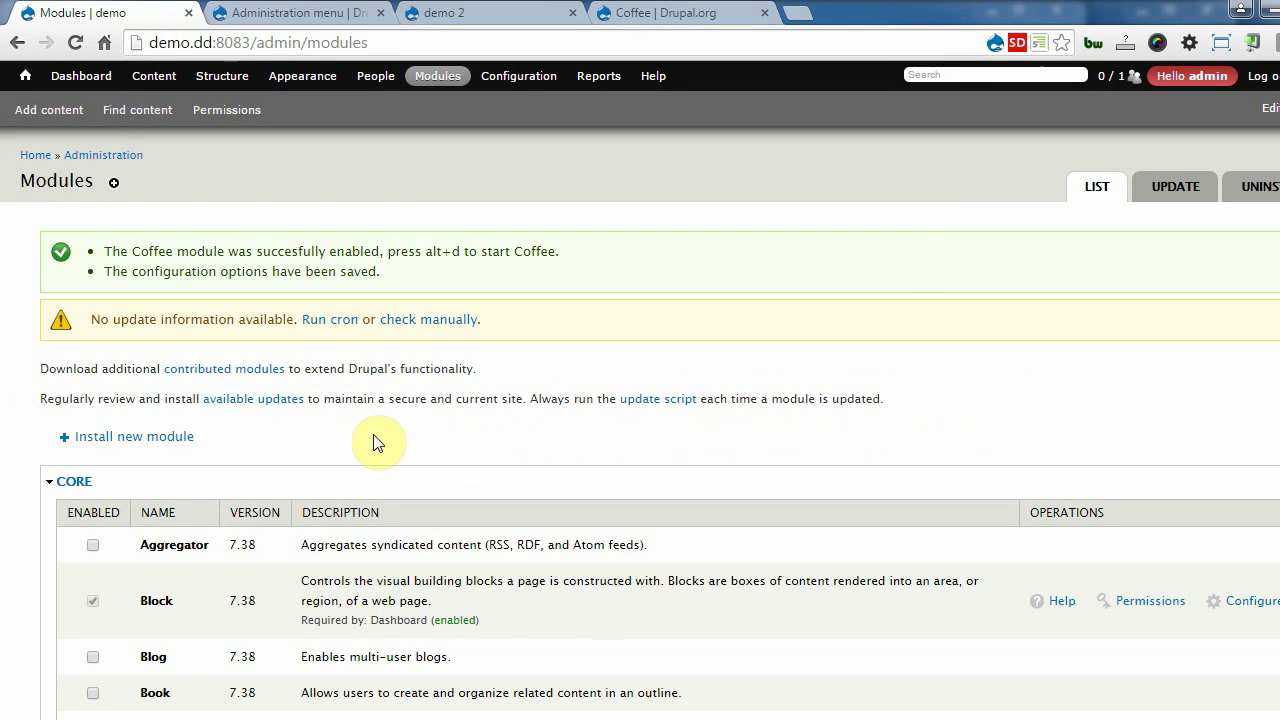
- Search 'image' in the Coffee box (Alt+D) and jump to Image styles
key("alt+d")
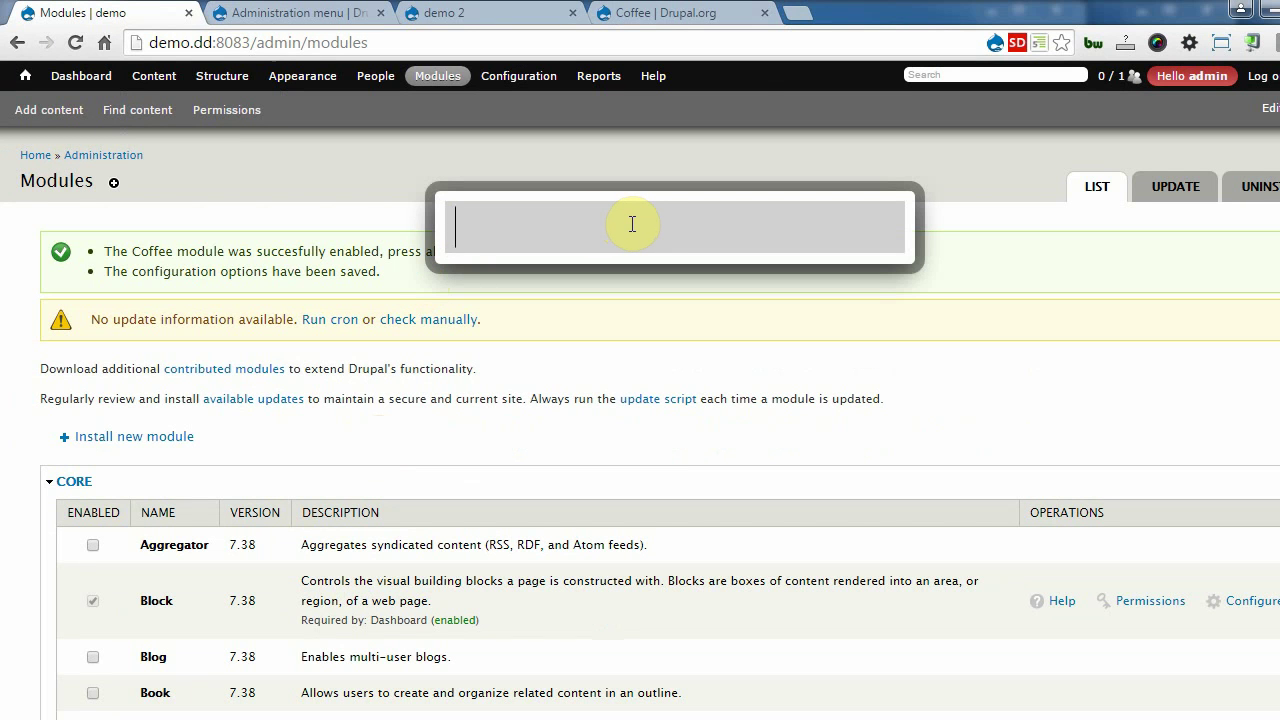
type("image")
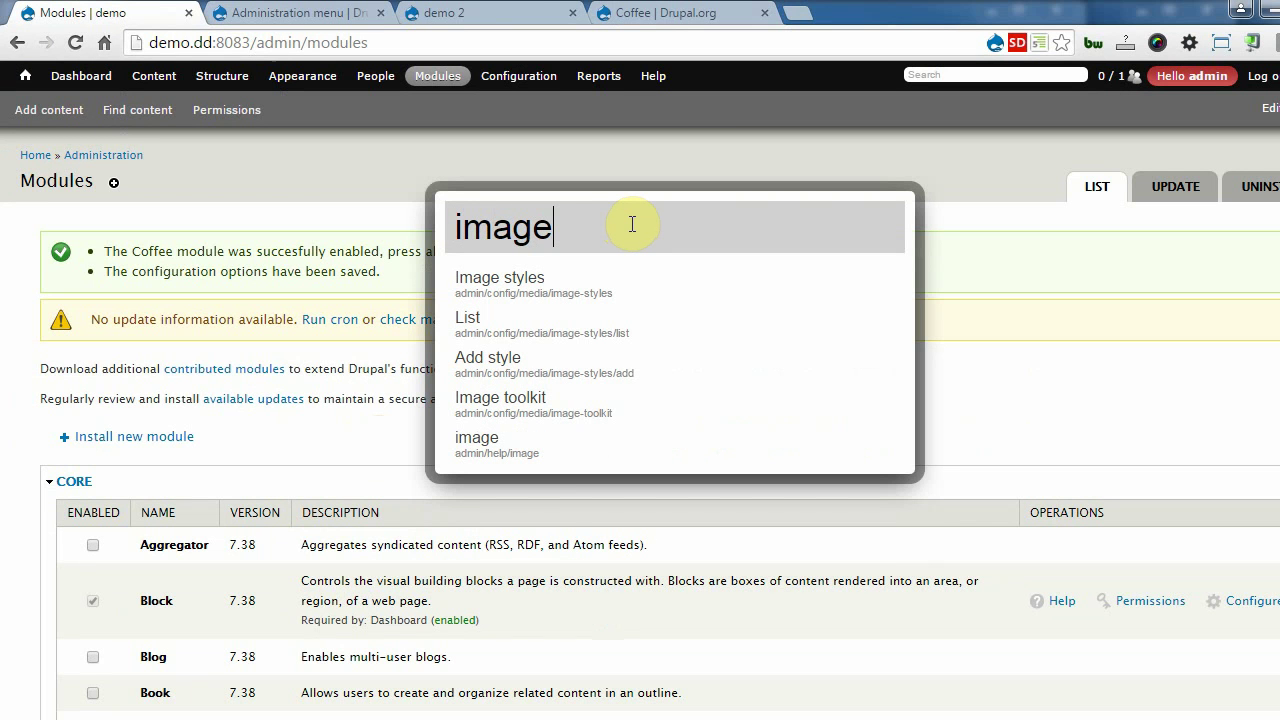
left_click(600, 277)
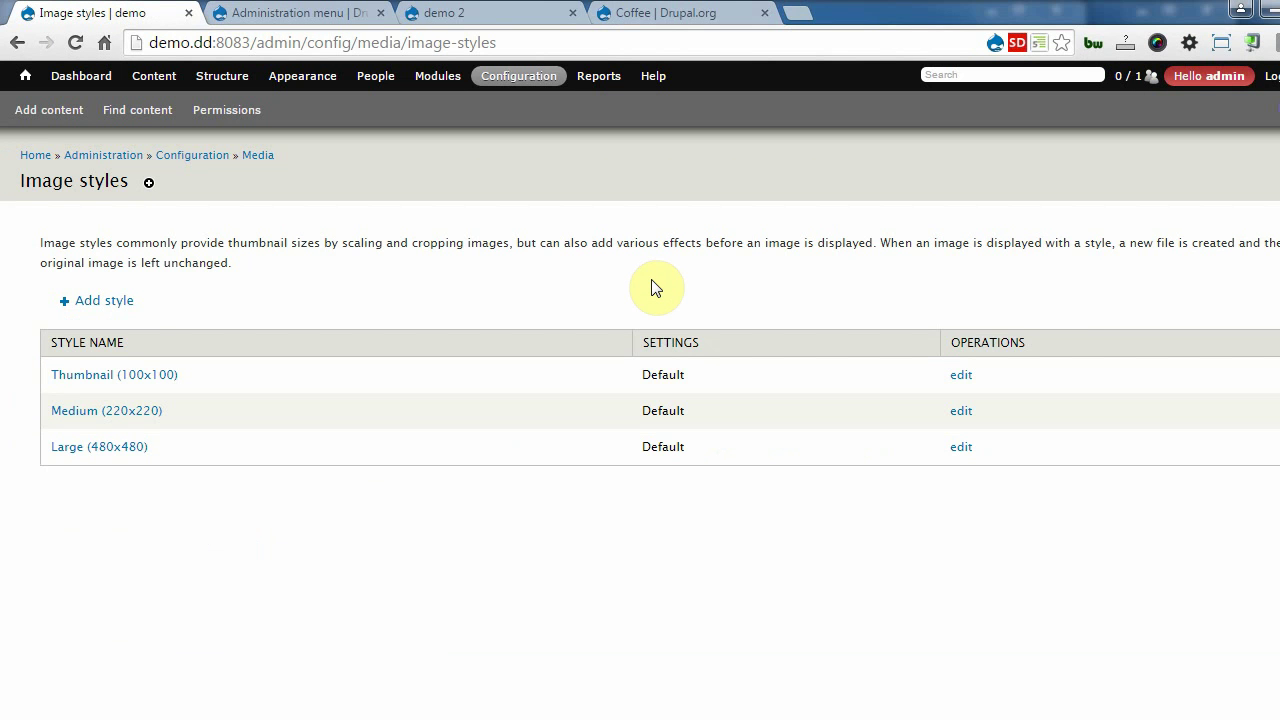
- Add Main menu to Coffee's searched menus and save, then review Main menu links and return home
left_click(678, 283)
key("alt+d")
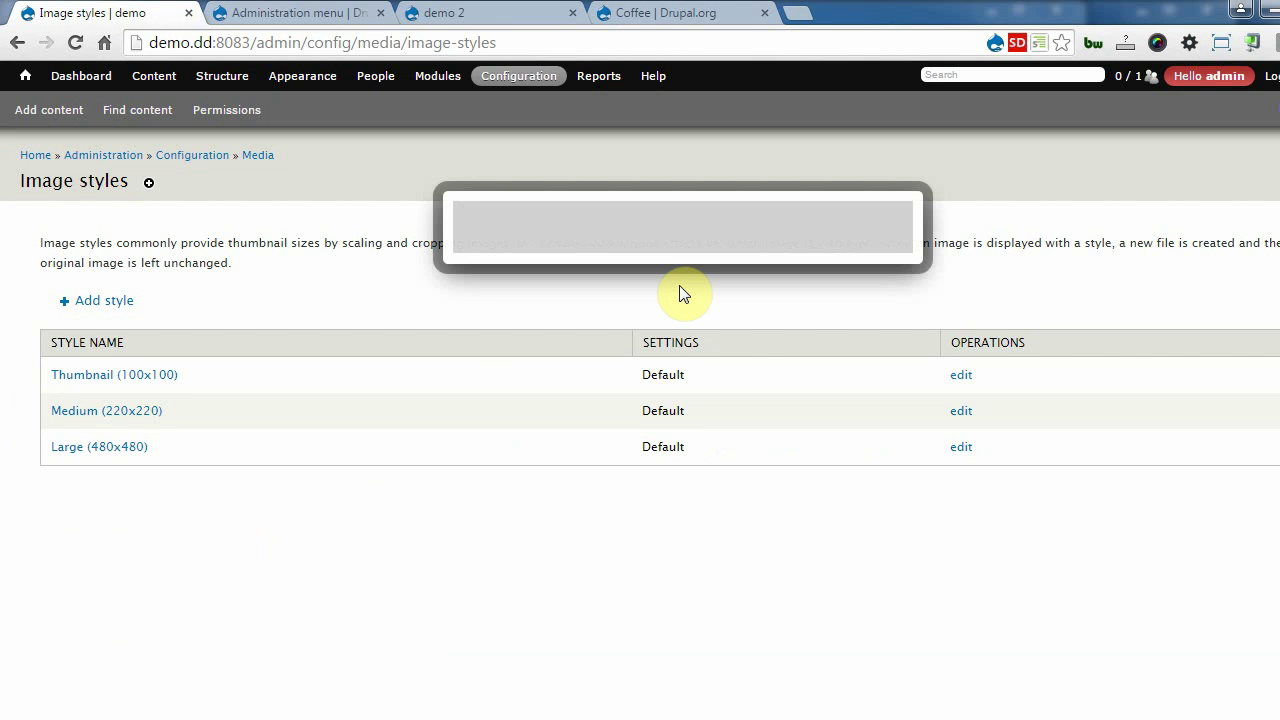
type("coffee")
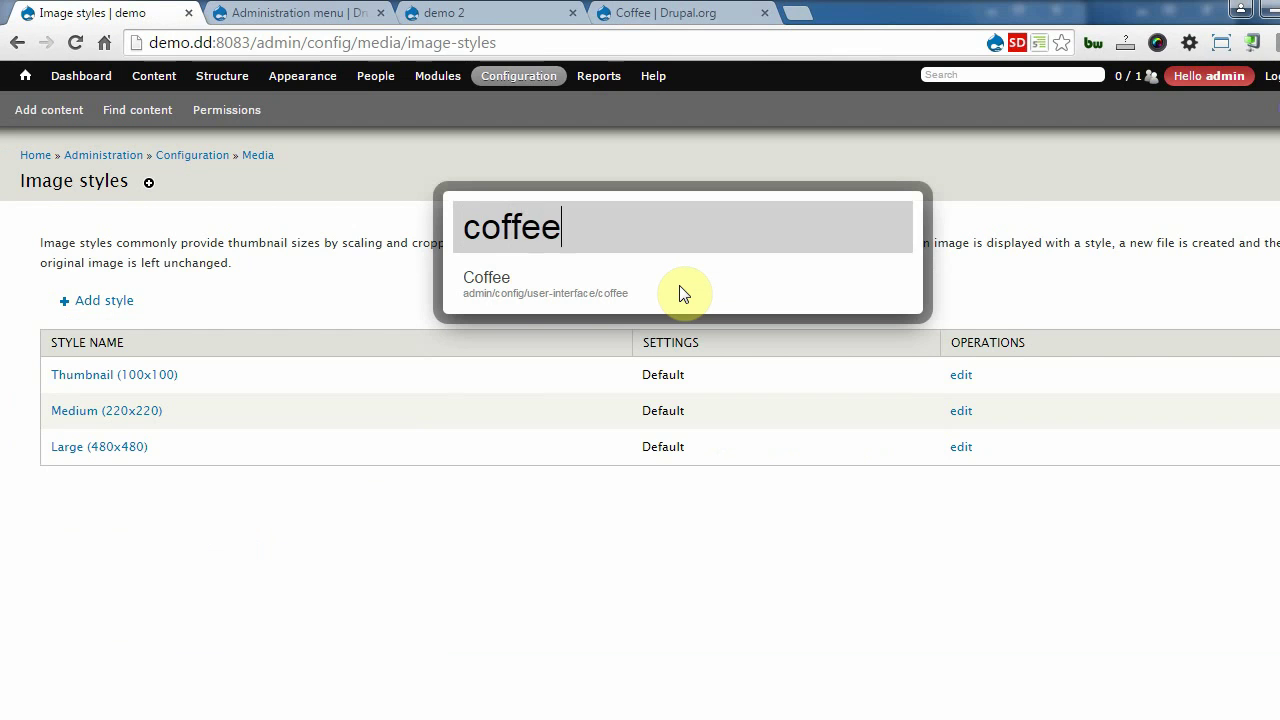
key("Return")
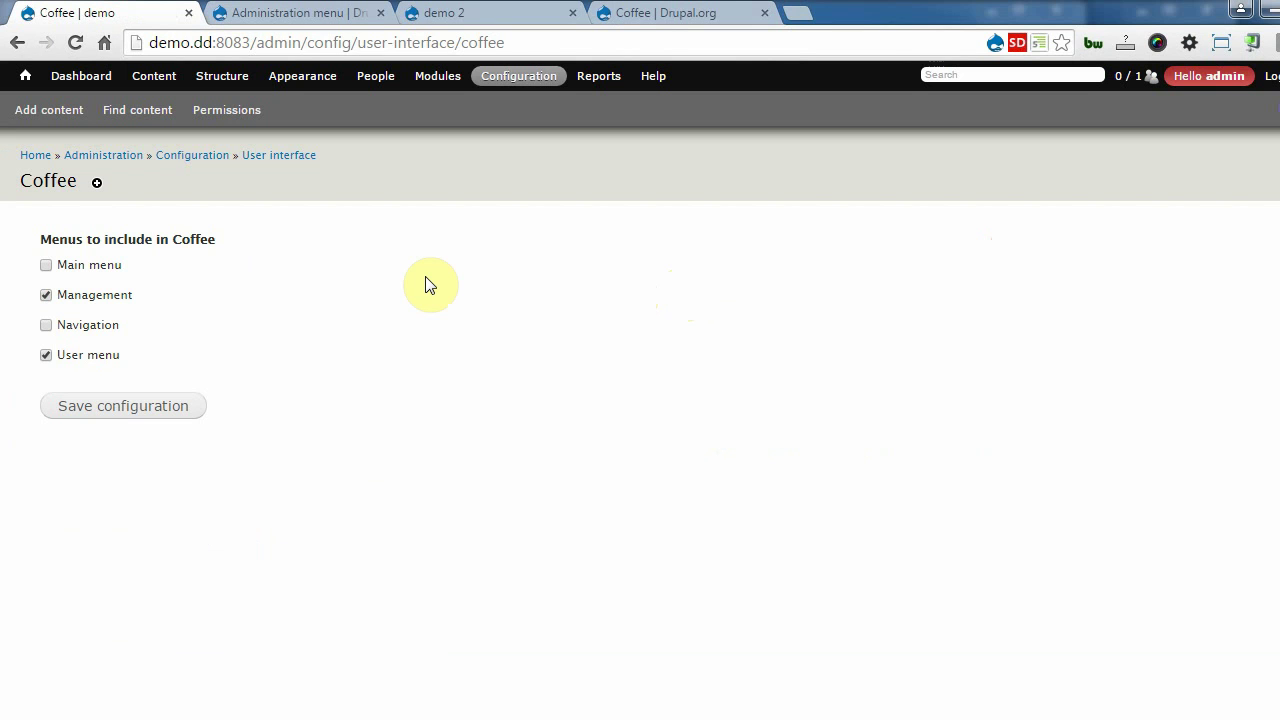
left_click(115, 274)
left_click(143, 419)
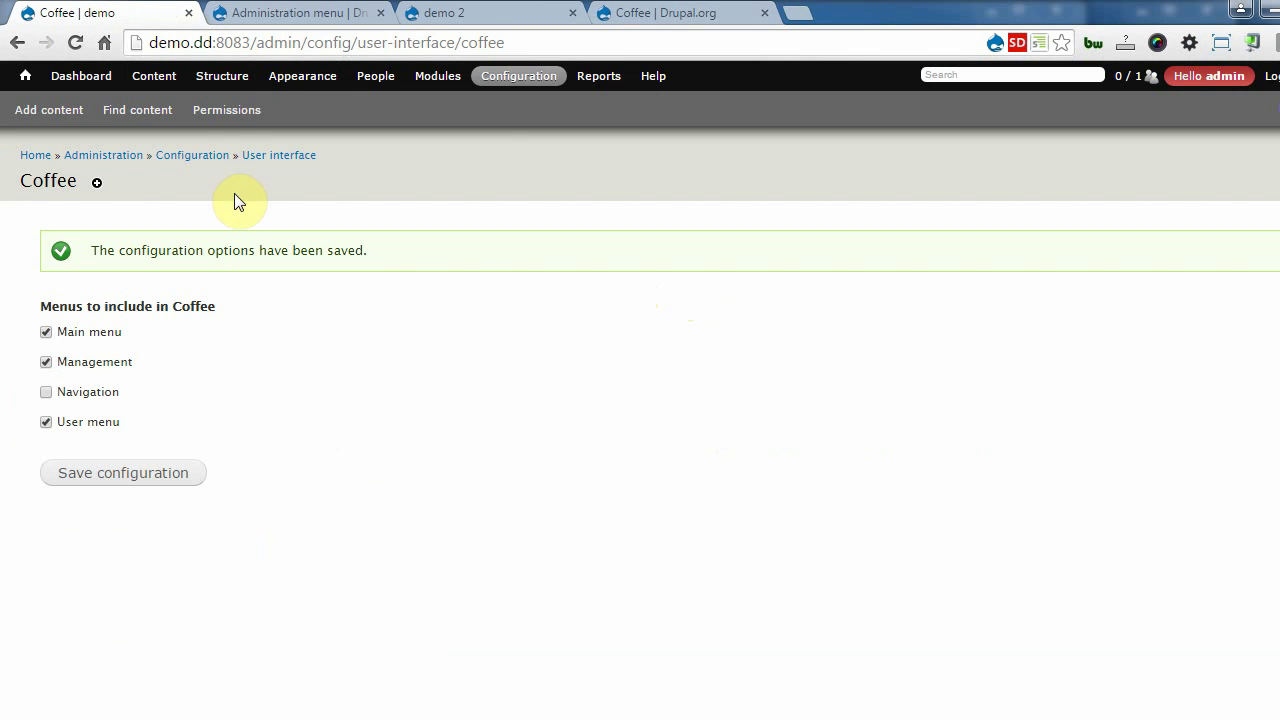
mouse_move(212, 146)
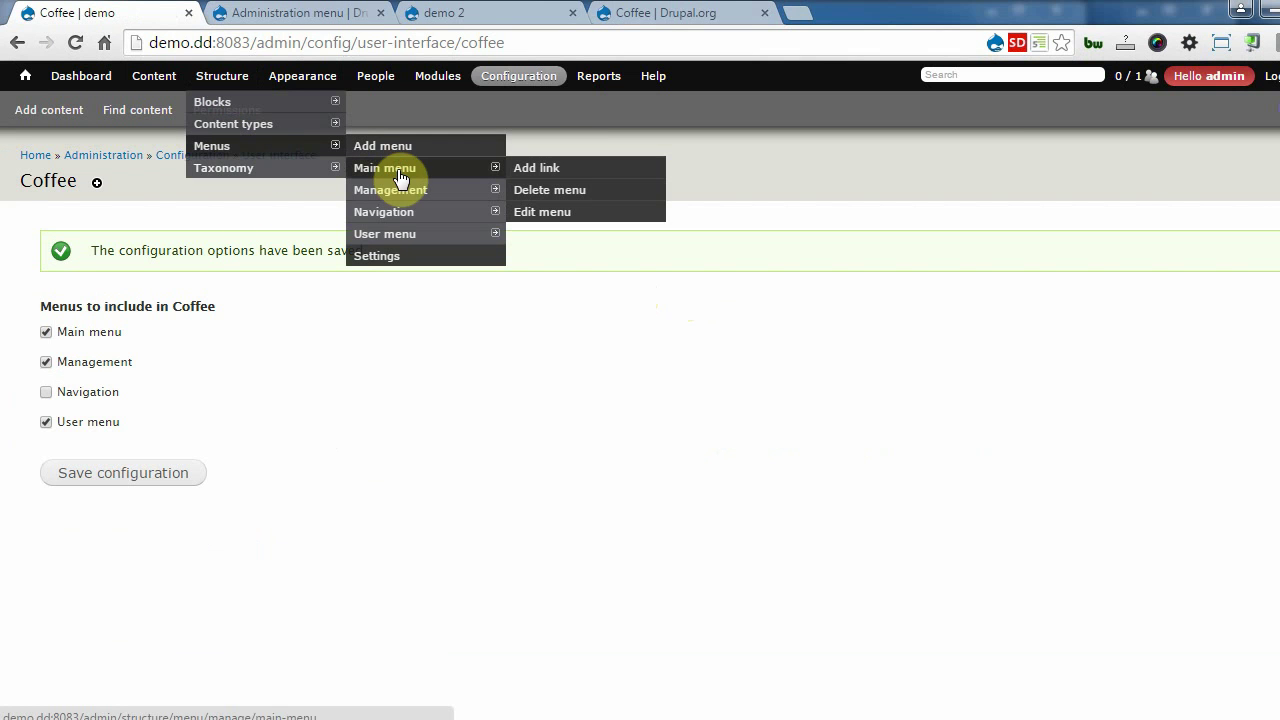
left_click(386, 169)
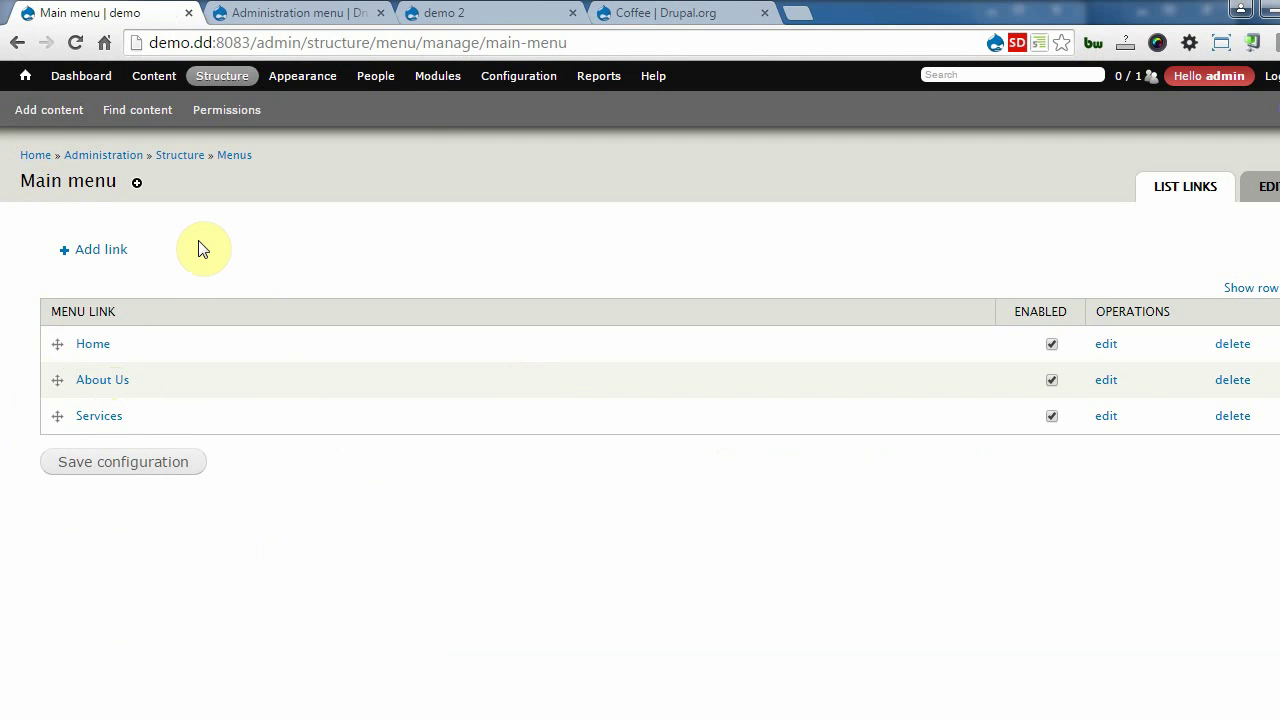
left_click(24, 78)
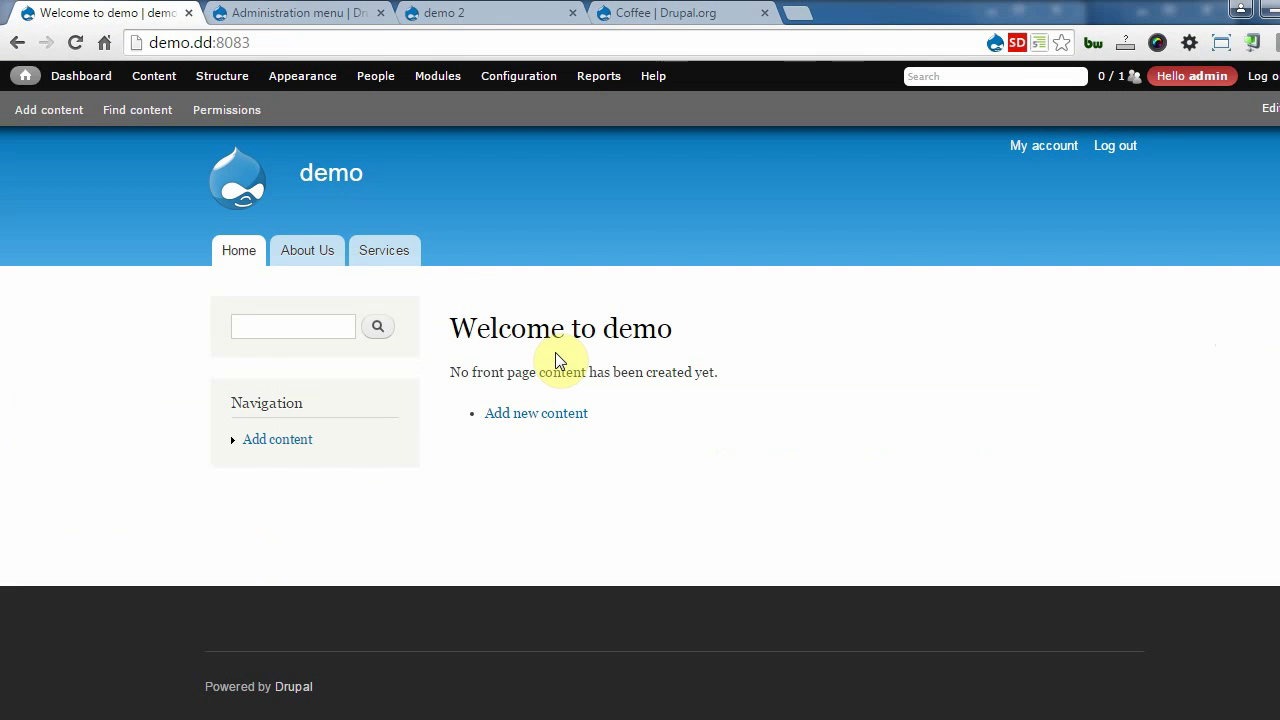
- Try a Coffee search for 'about', then flush all caches
key("alt+d")
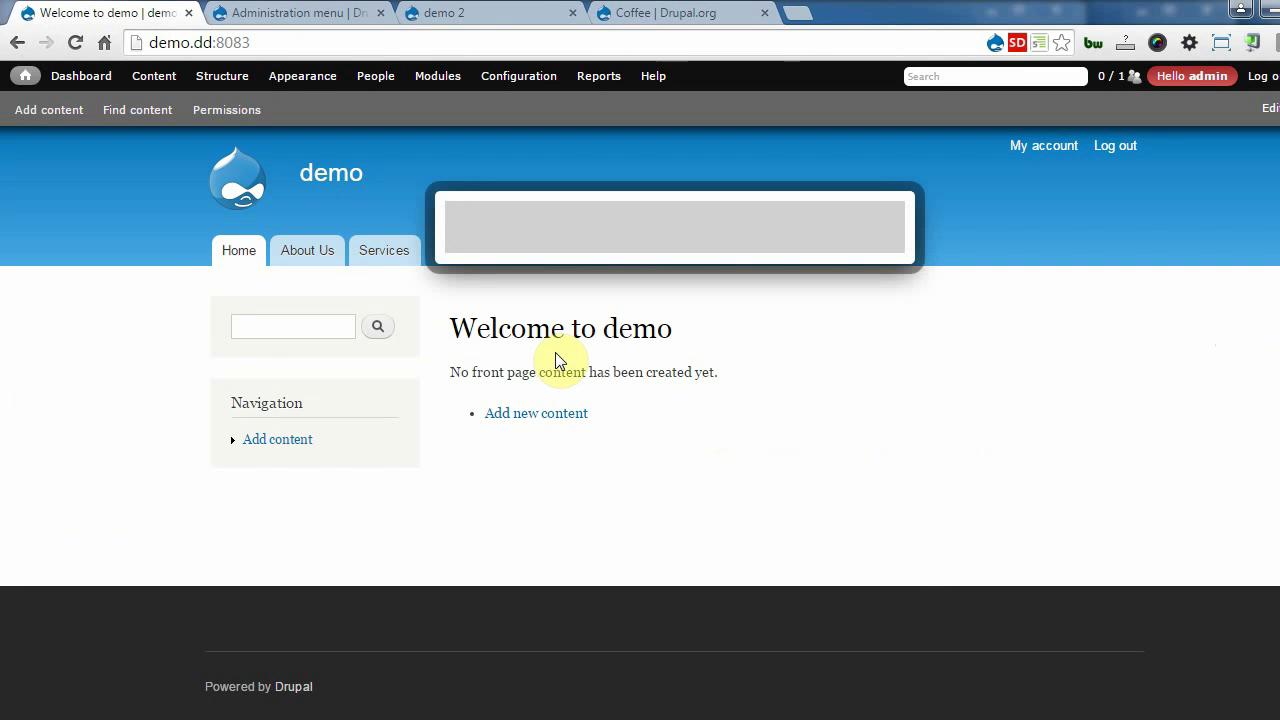
type("abou")
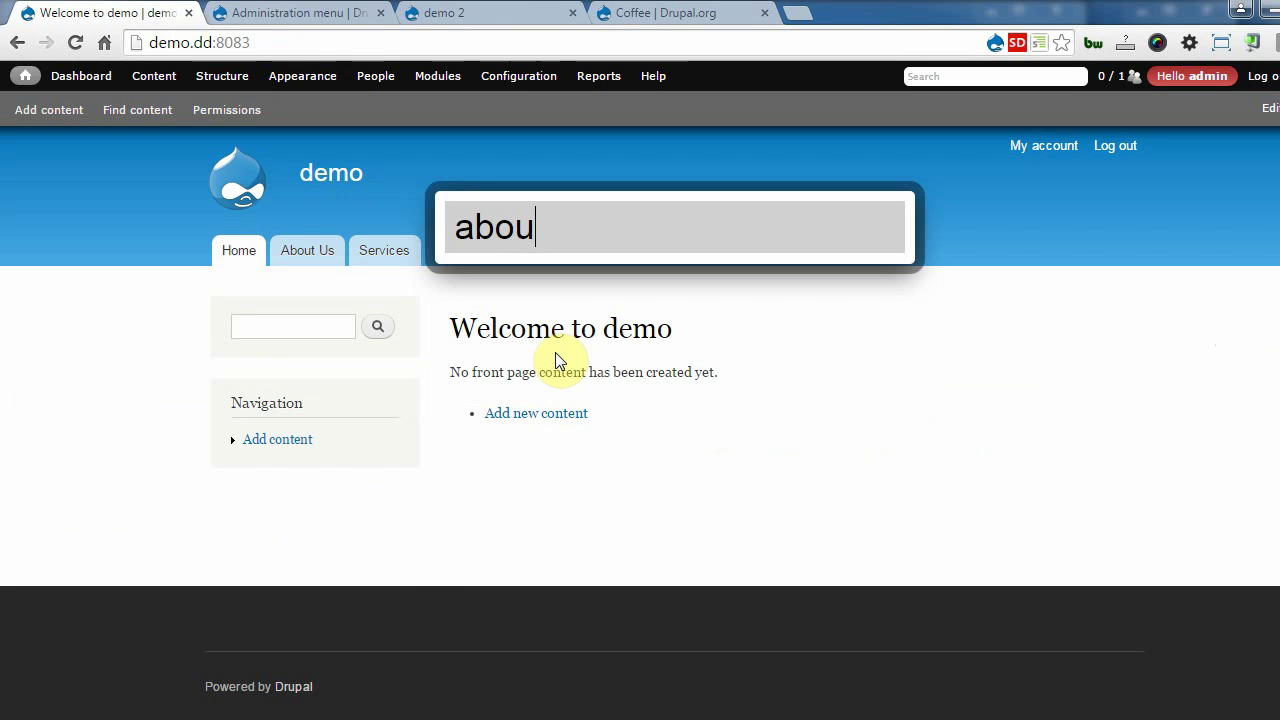
type("t")
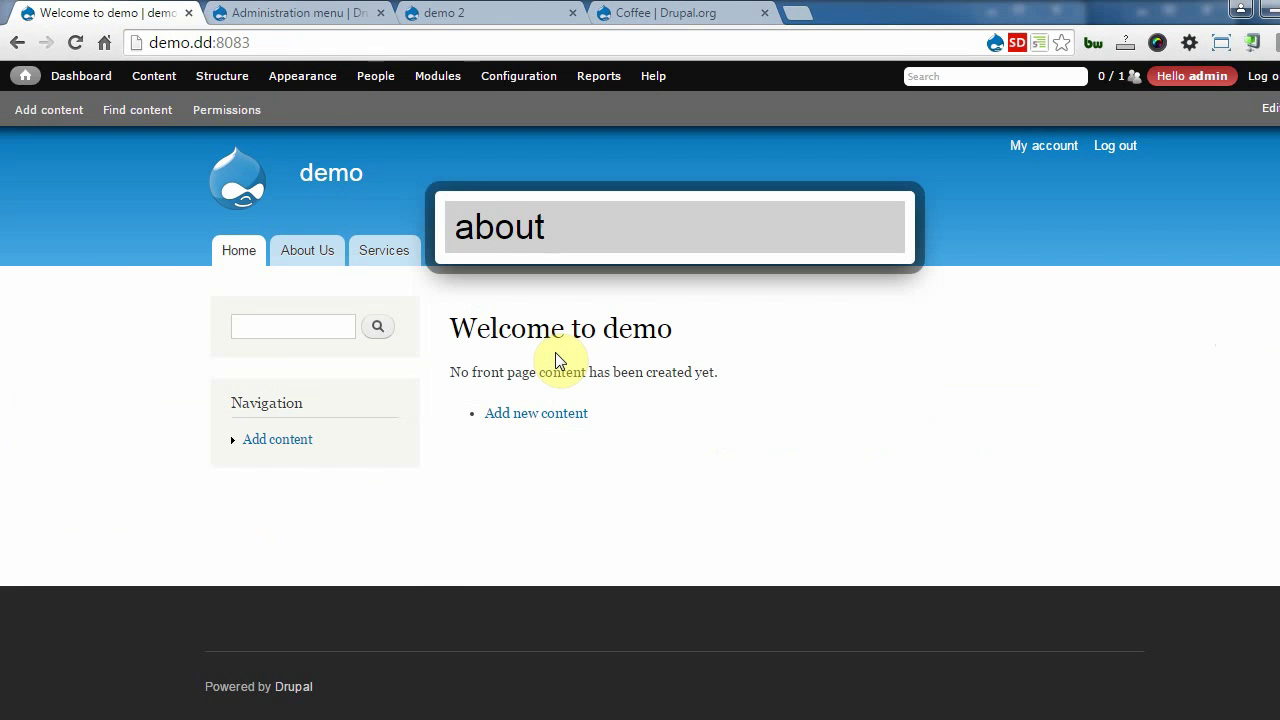
left_click(119, 232)
mouse_move(62, 123)
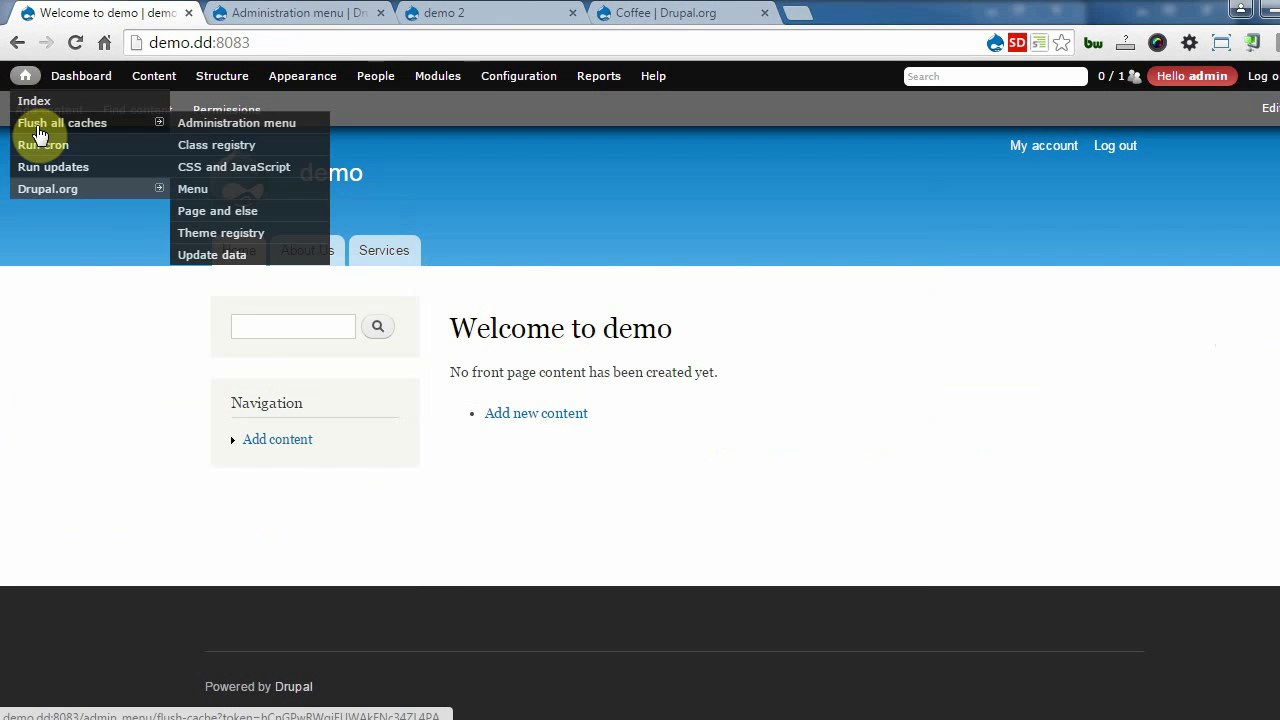
left_click(38, 126)
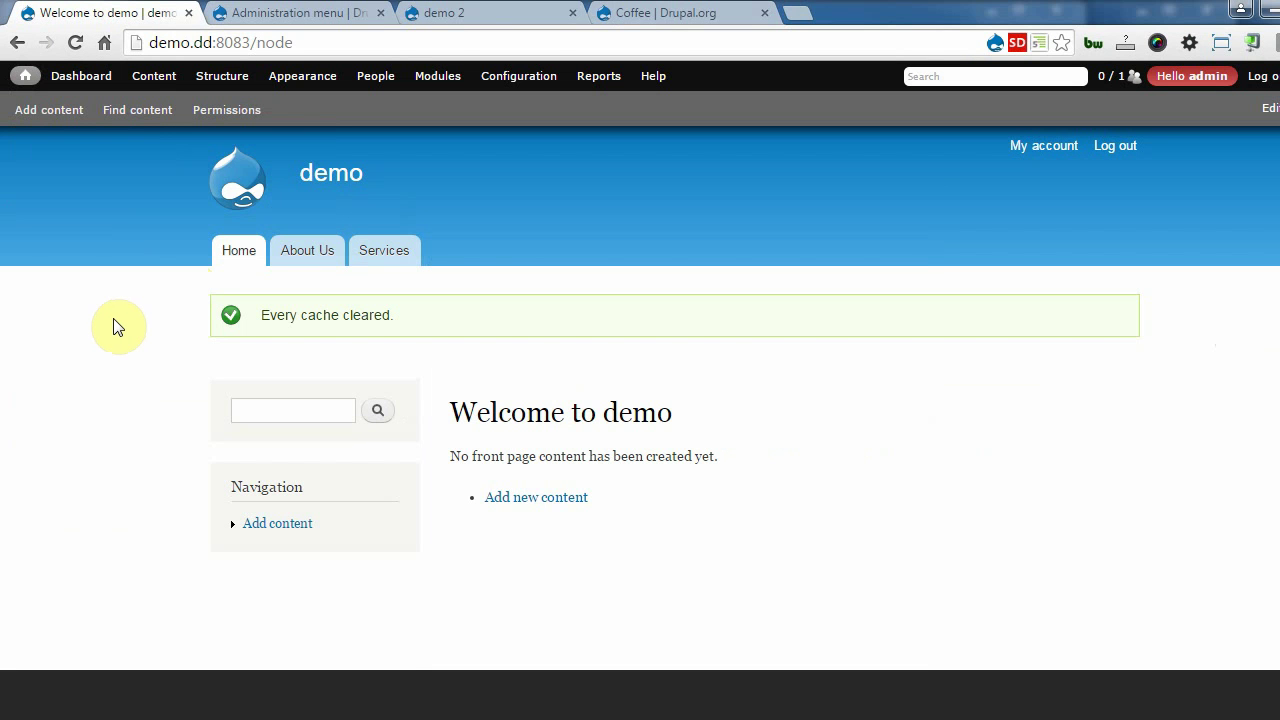
- Search Coffee again for 'about' and 'servi' to confirm About Us and Services now appear
key("alt+d")
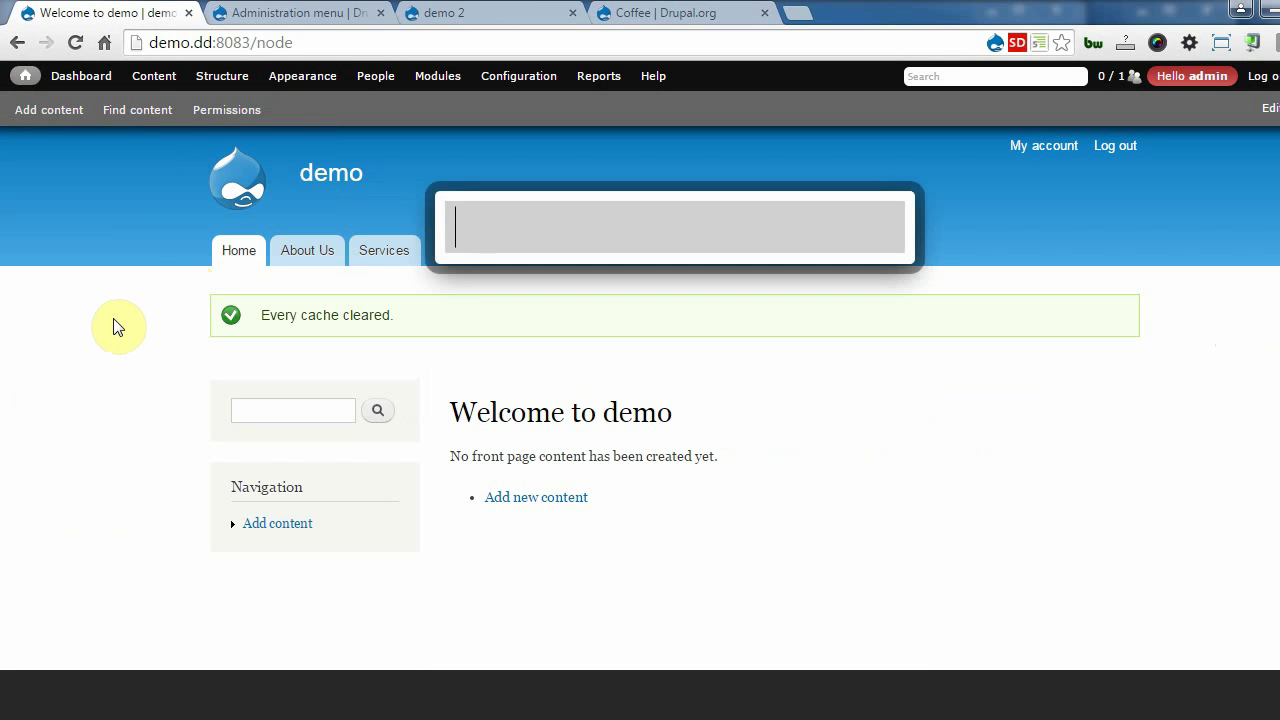
type("abou")
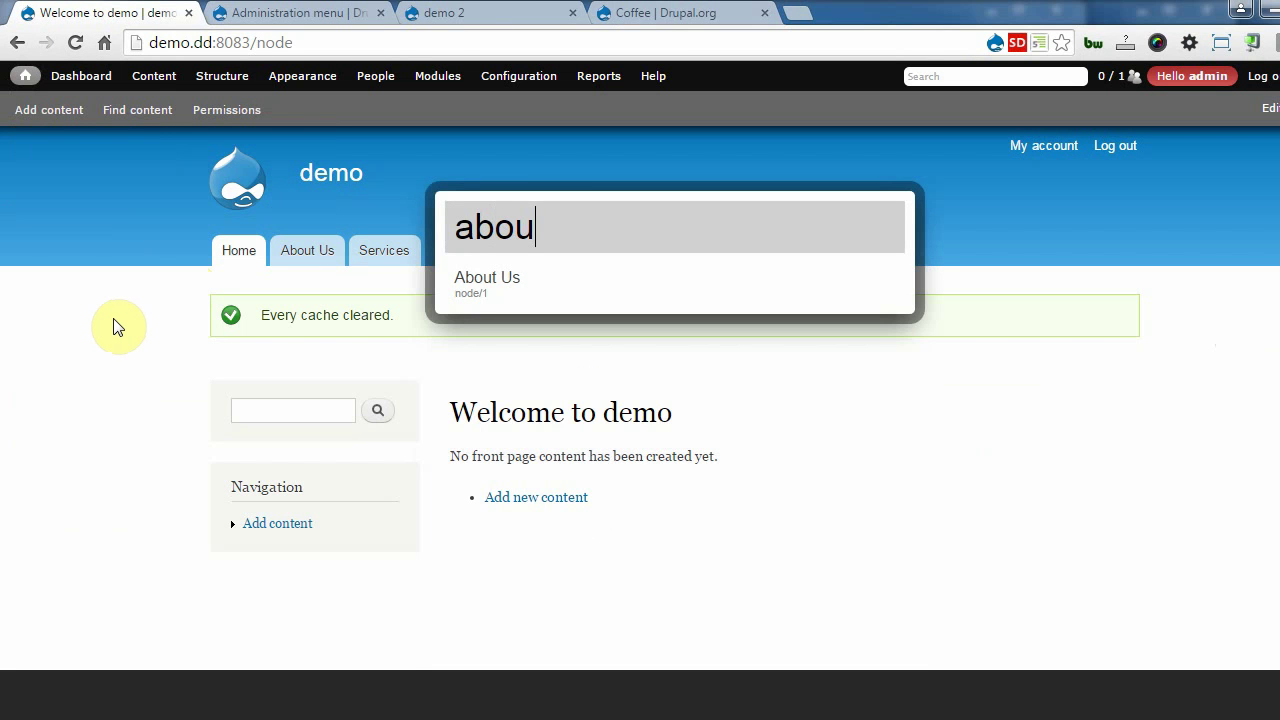
type("t")
key("ctrl+a")
key("BackSpace")
type("se")
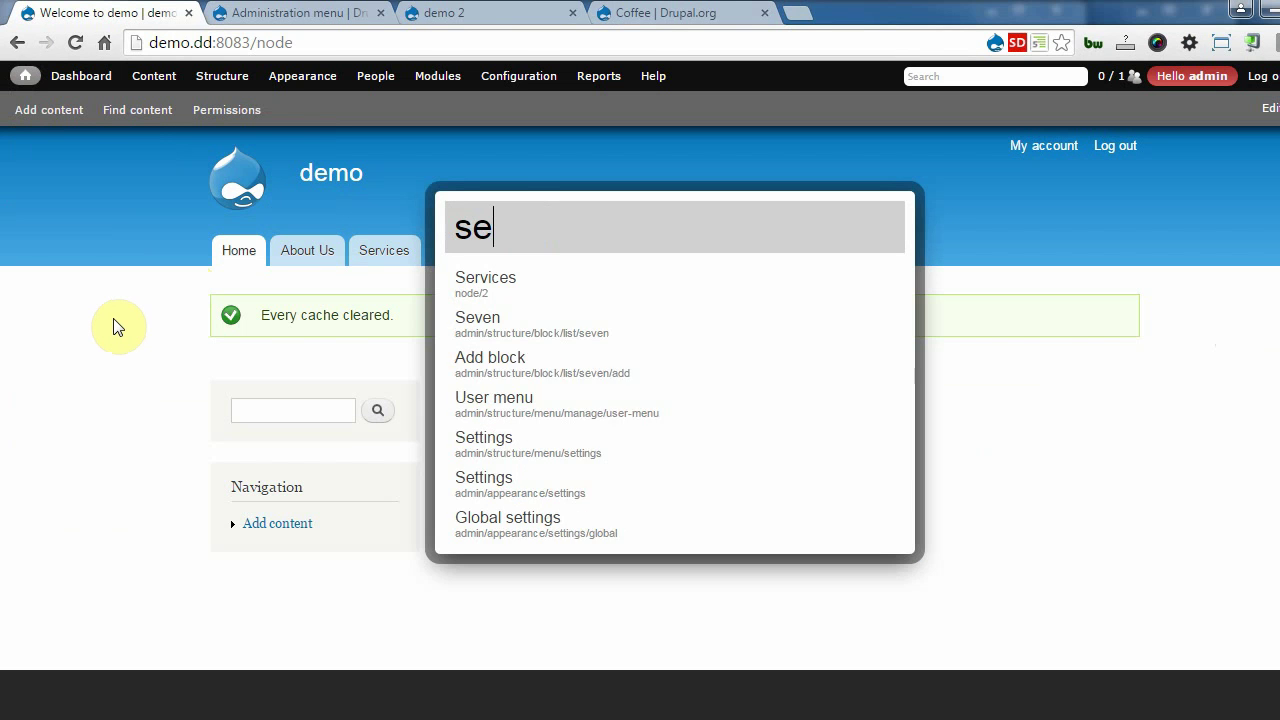
type("rvi")
key("Down")
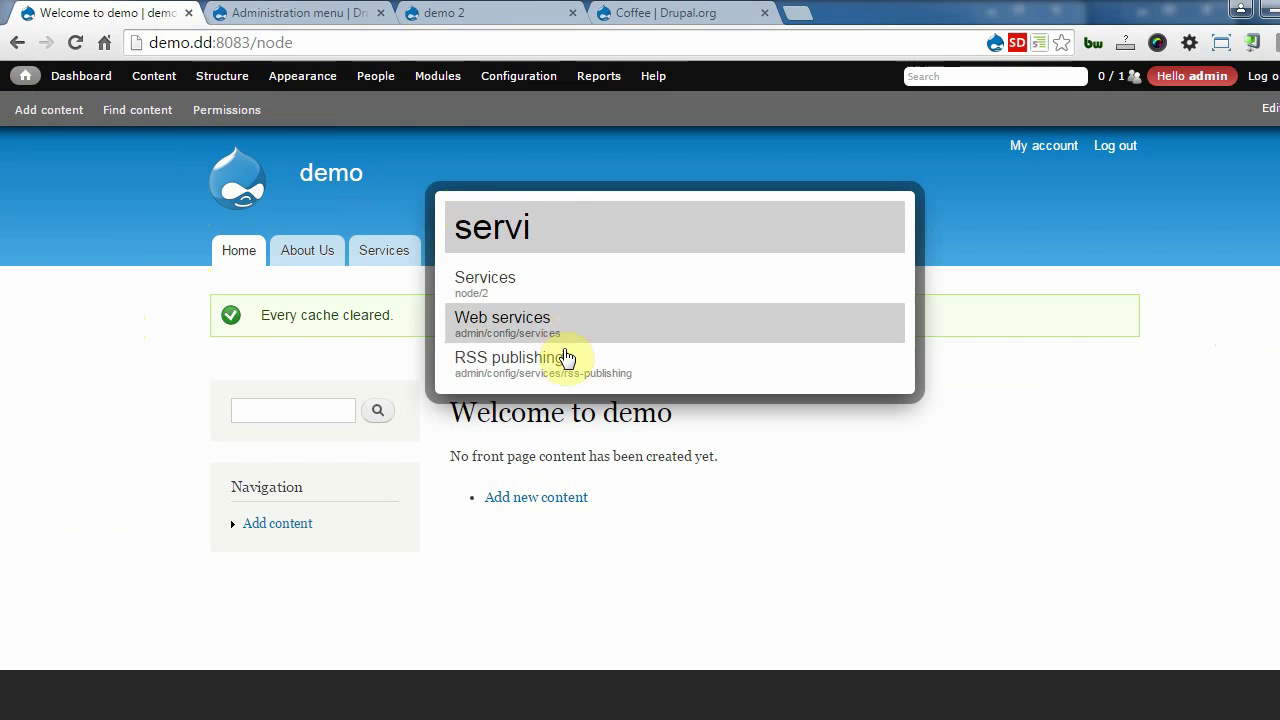
left_click(427, 156)
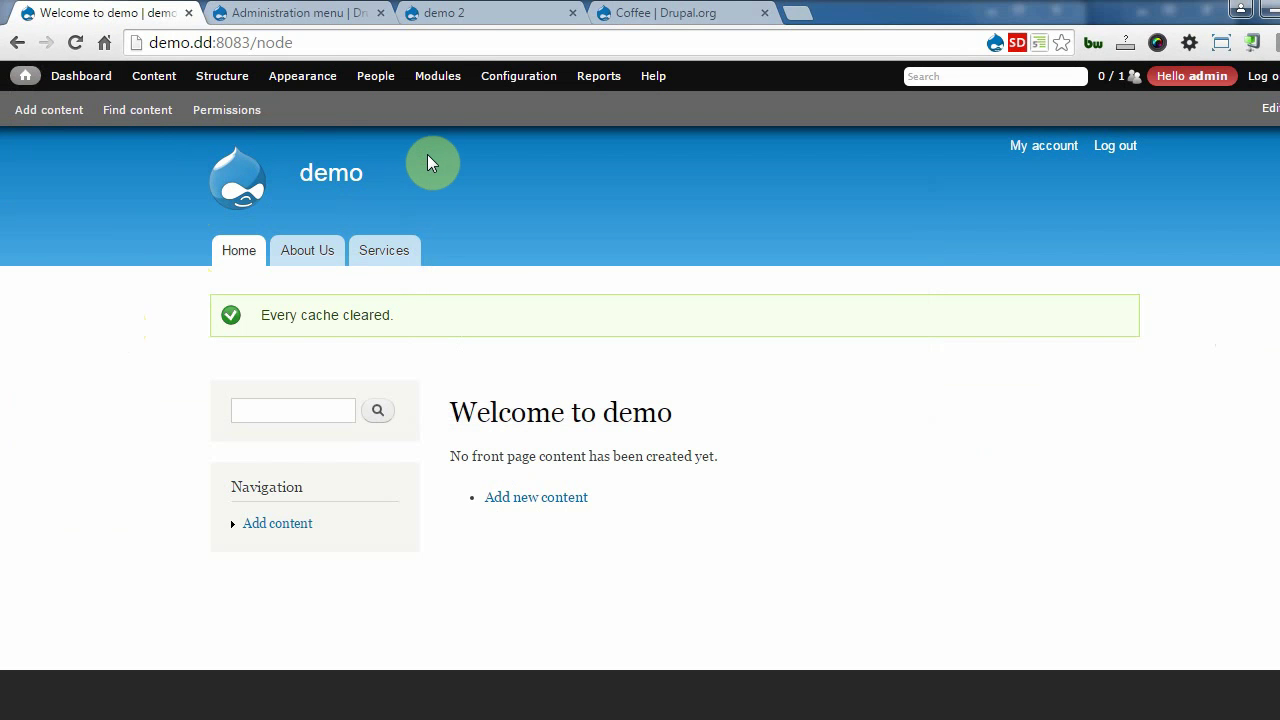